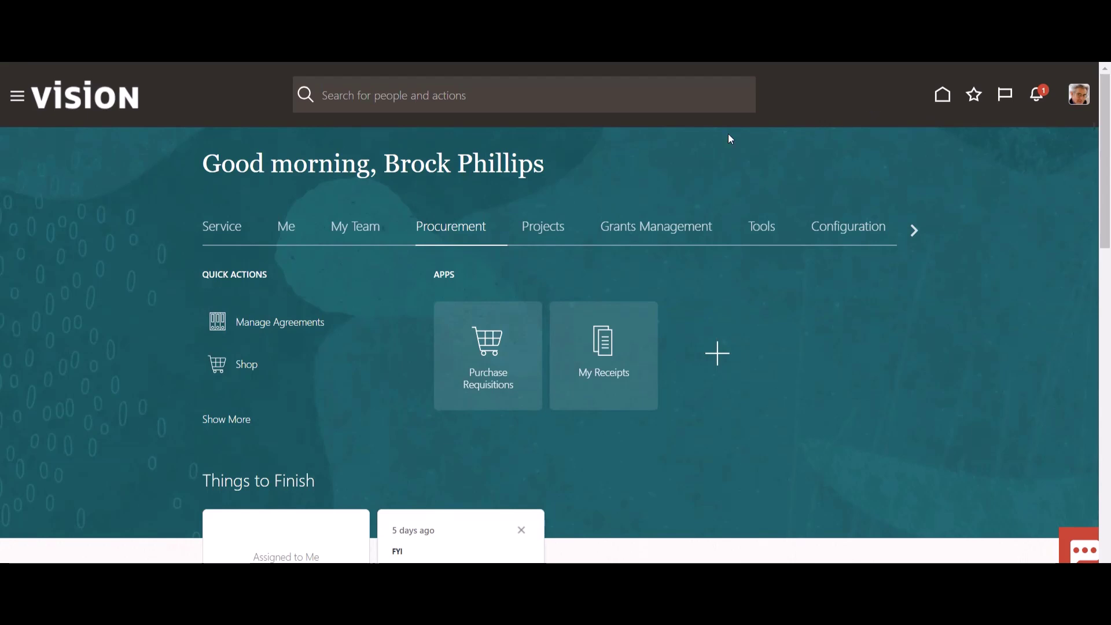
- Show the home page's Projects area with Project Financial Management, Project Management, My Work and Costs
click(550, 233)
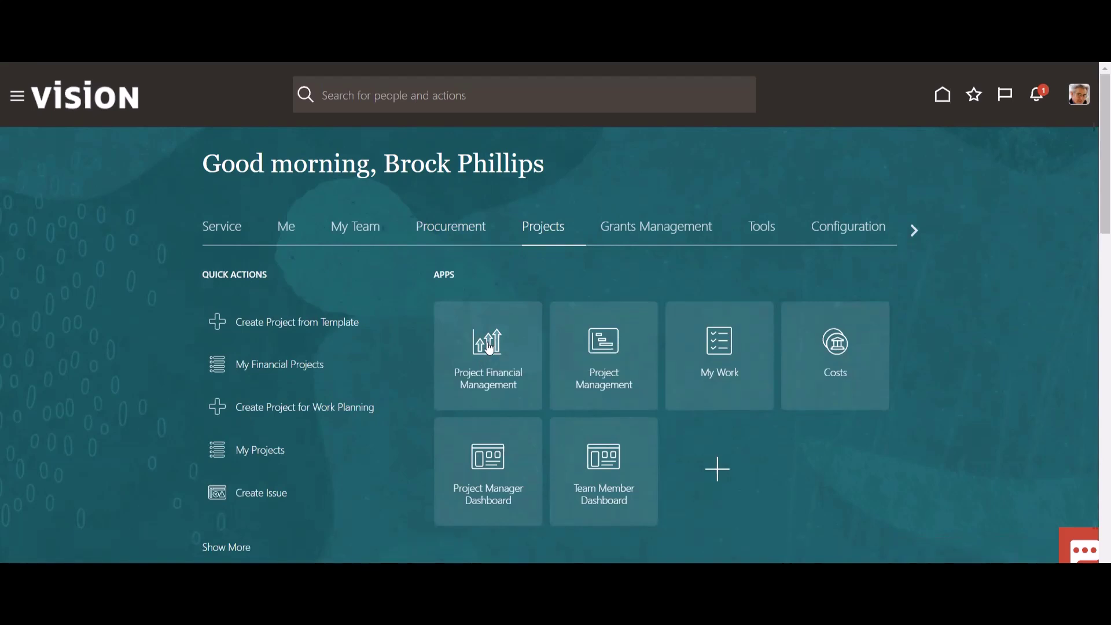
- In Project Financial Management's project list, bring up the context menu for Closed project Project Close - P3
click(490, 349)
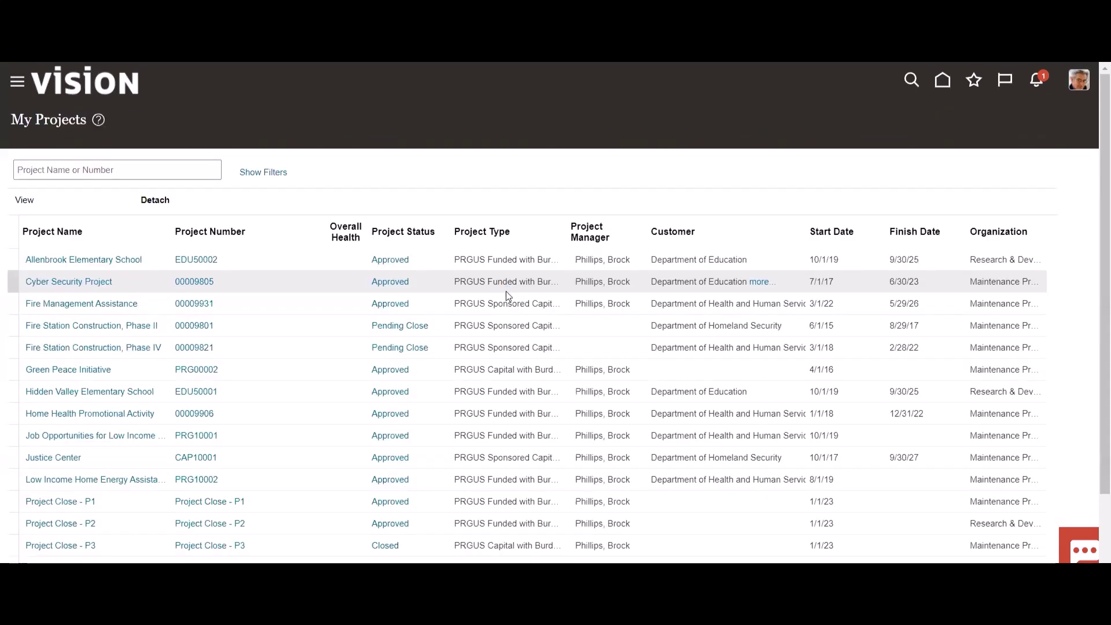
scroll(66, 493, down, 2)
click(114, 471)
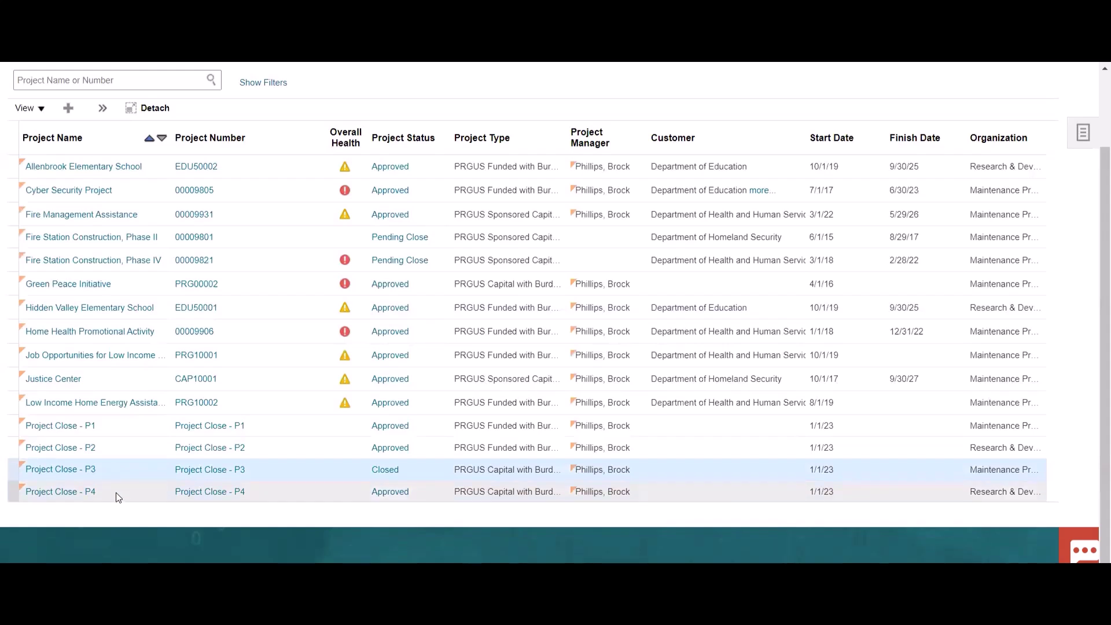
right_click(125, 469)
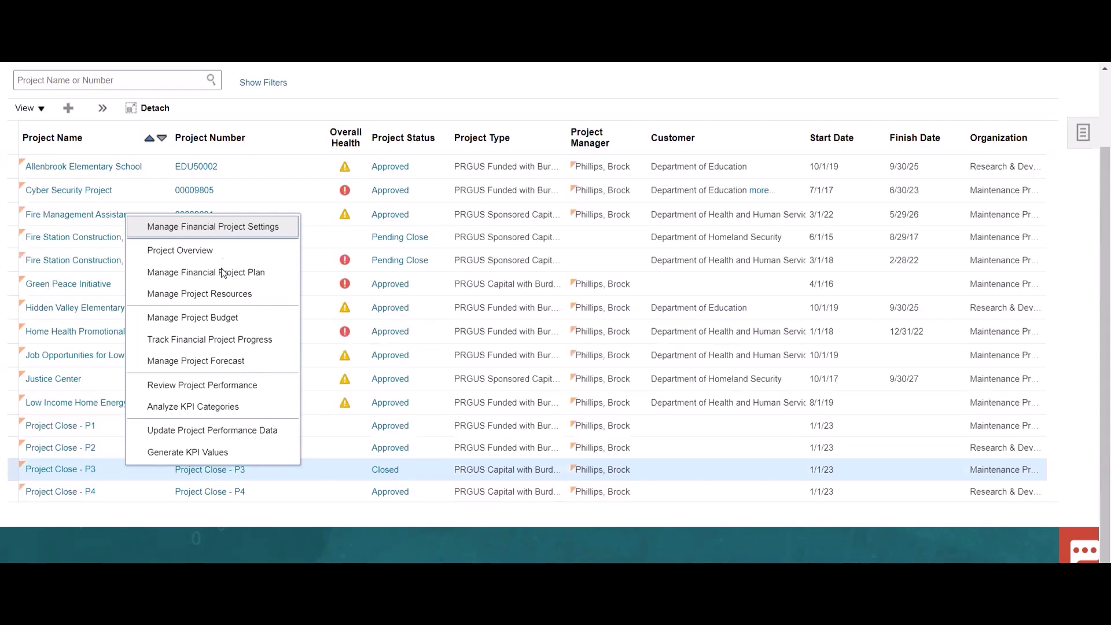
right_click(131, 474)
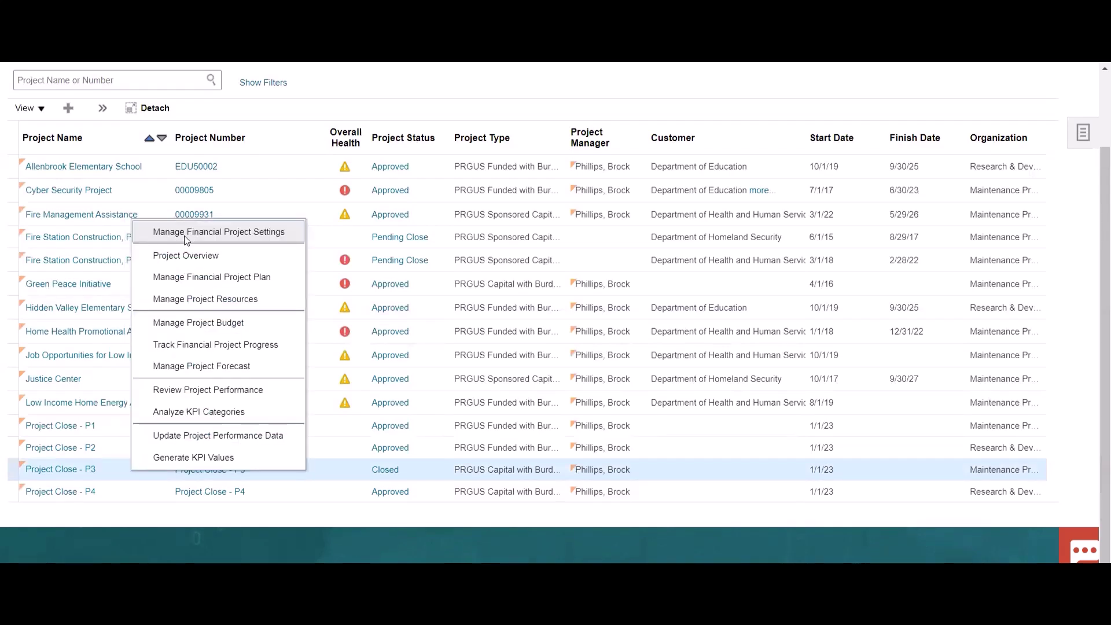
- Open Manage Financial Project Settings for Project Close - P3, start editing Basic Information, then cancel
click(191, 234)
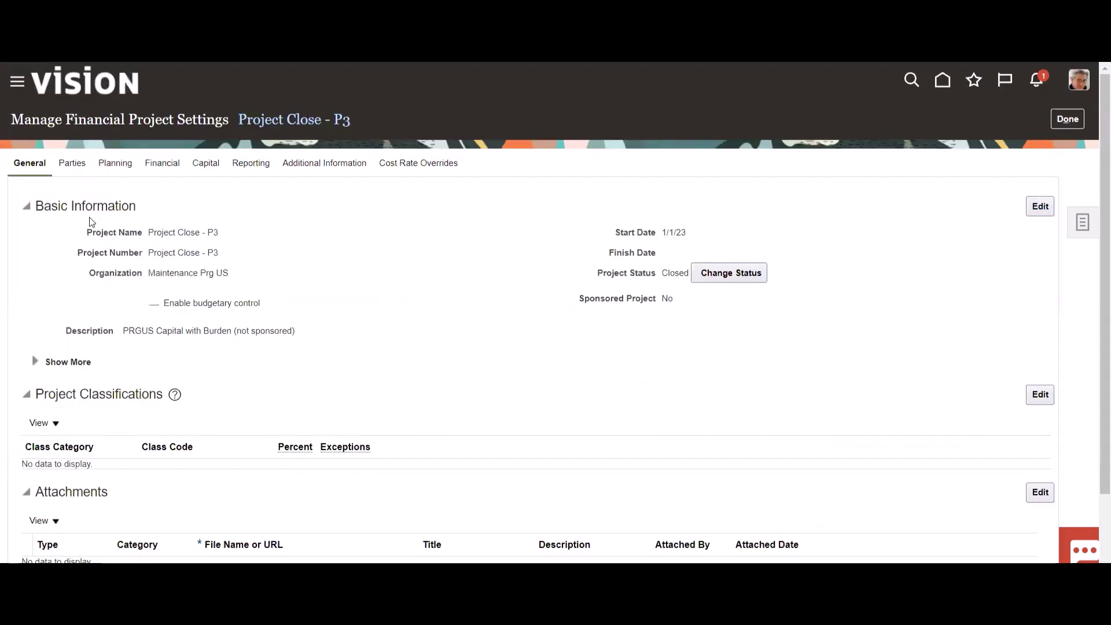
click(1041, 208)
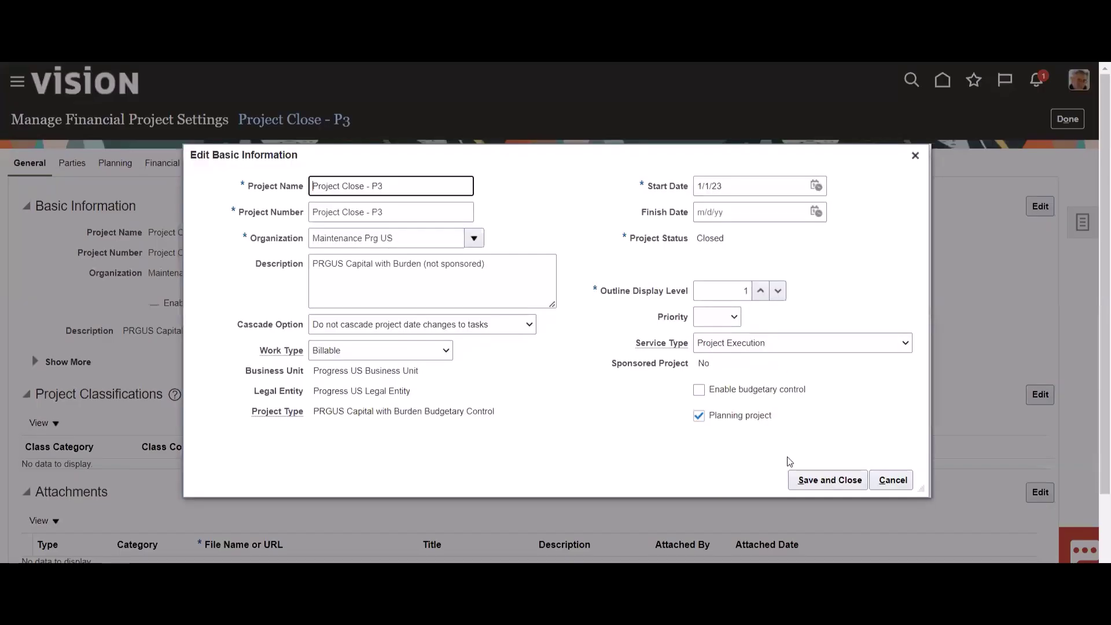
click(893, 480)
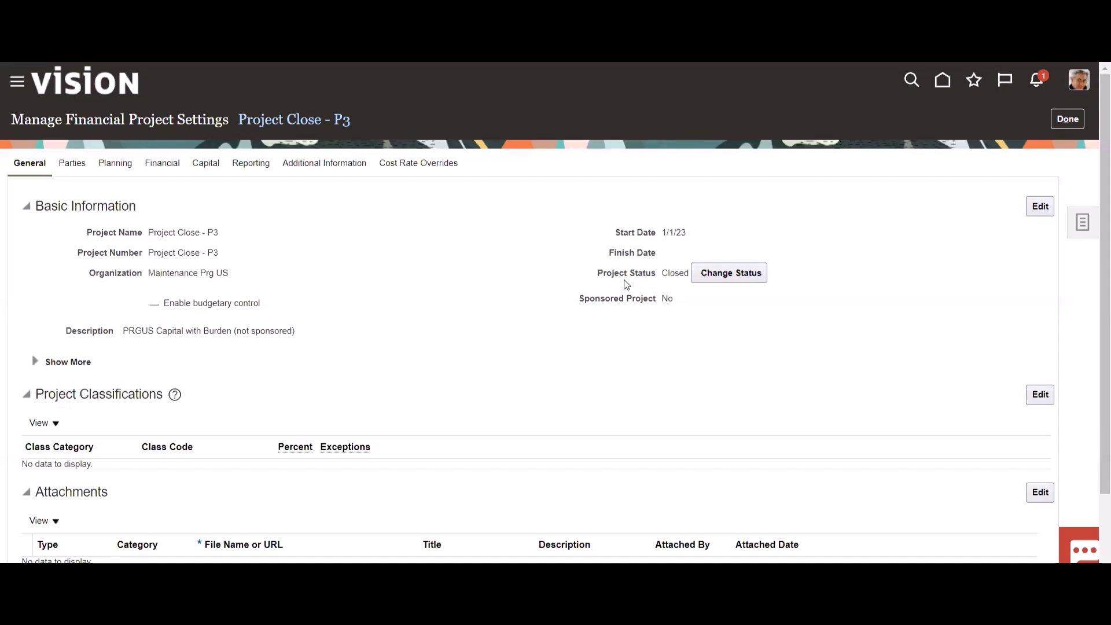
- Change Project Close - P3's status from Closed to Active and save
click(739, 273)
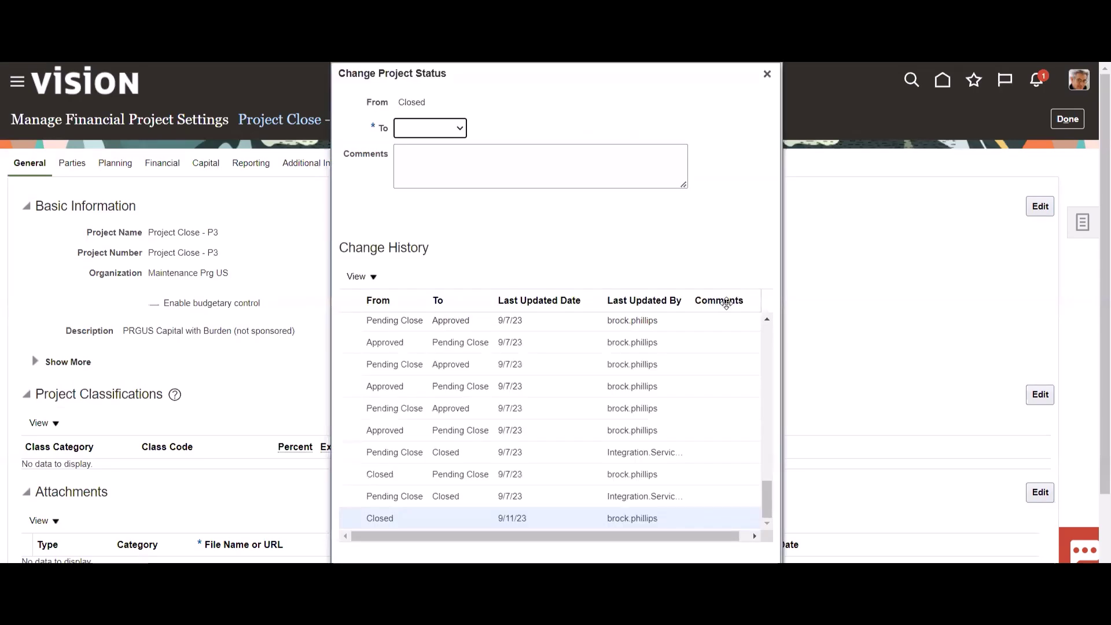
click(435, 128)
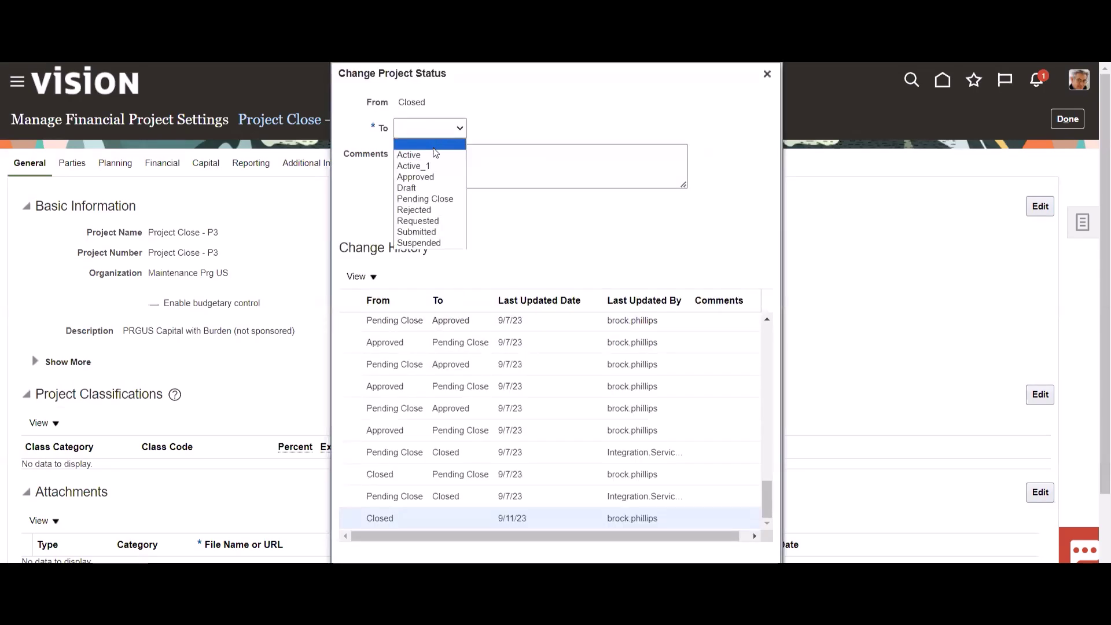
click(435, 157)
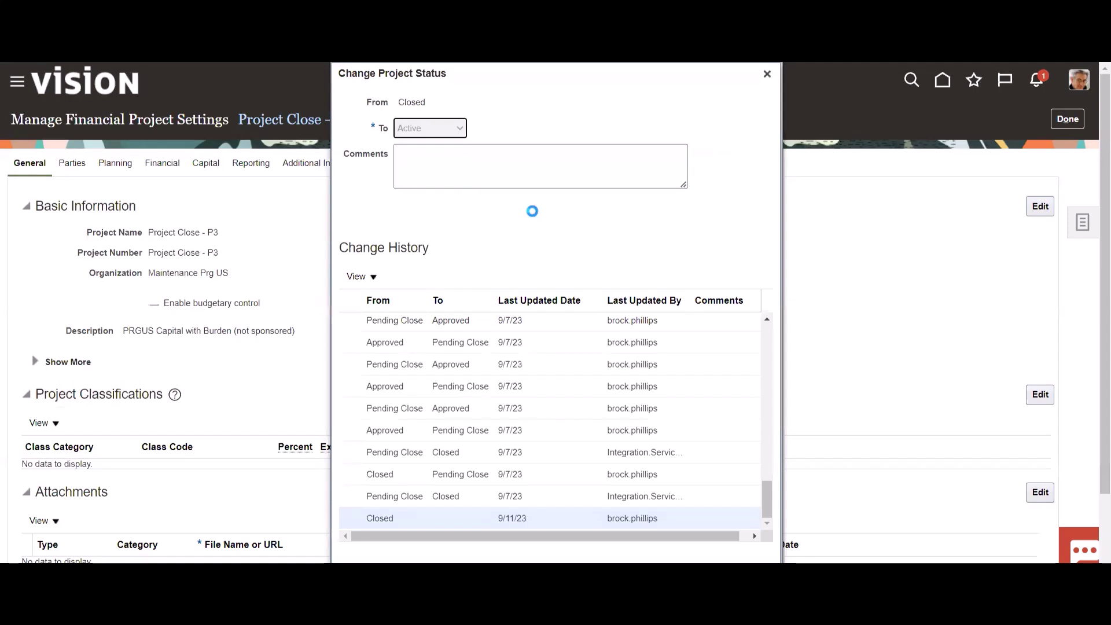
scroll(669, 491, down, 1)
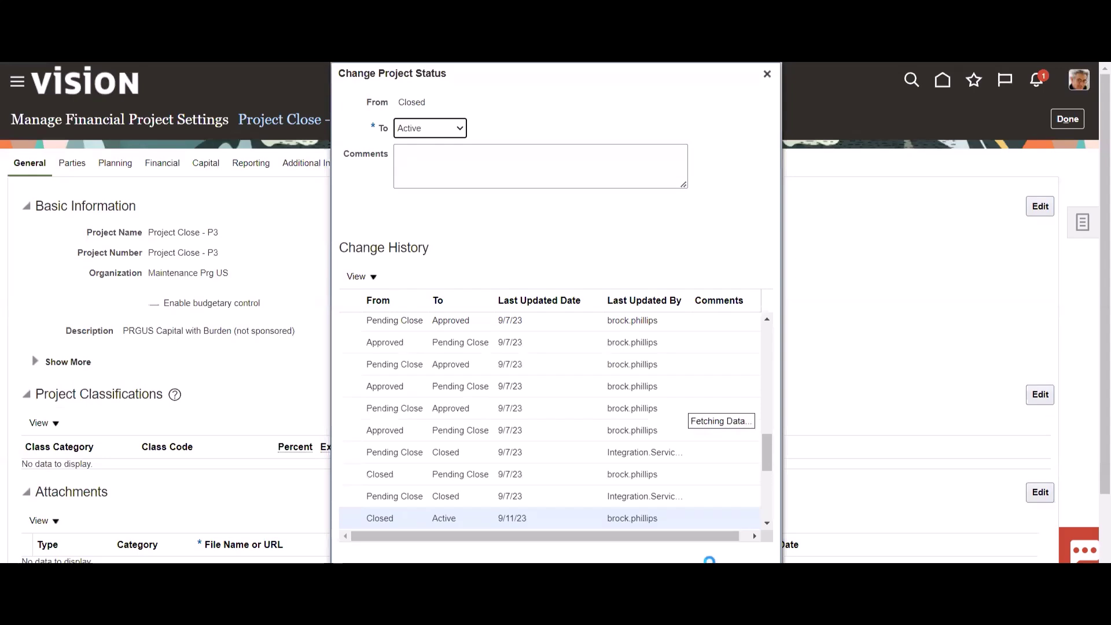
scroll(706, 556, down, 2)
click(703, 516)
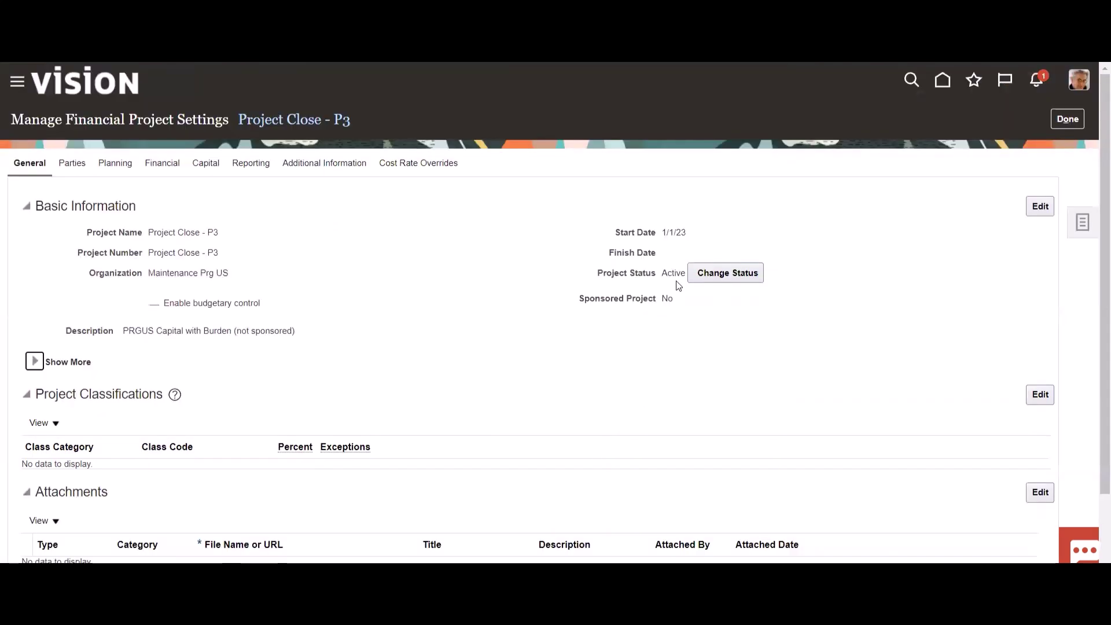
- Return to the projects list to confirm P3 is Active, then switch home to Procurement
click(1063, 120)
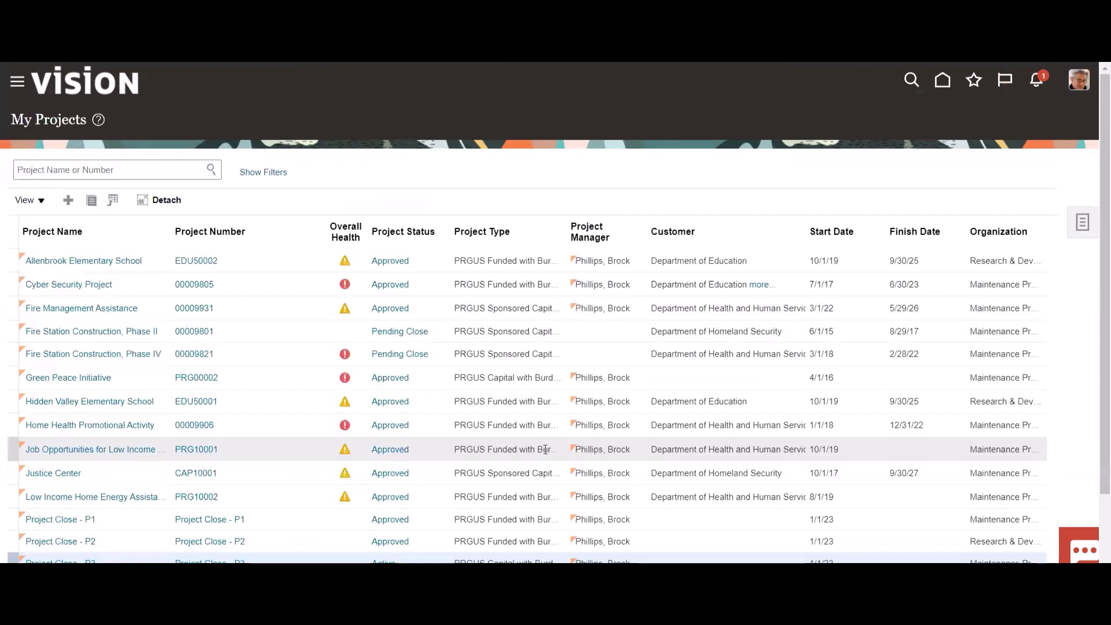
scroll(225, 502, down, 3)
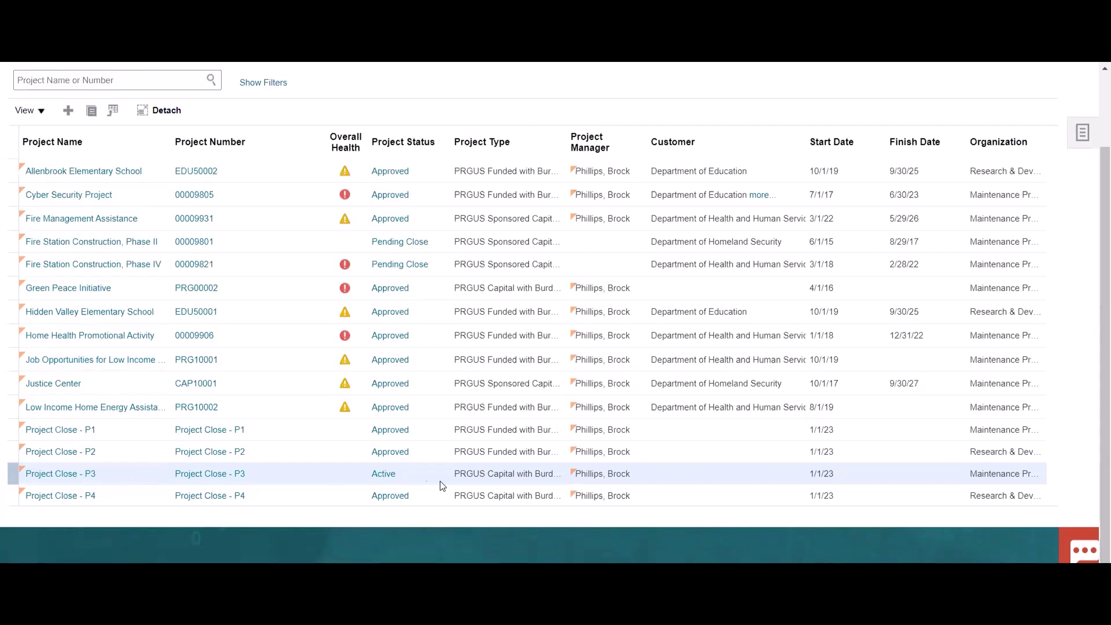
scroll(616, 388, up, 3)
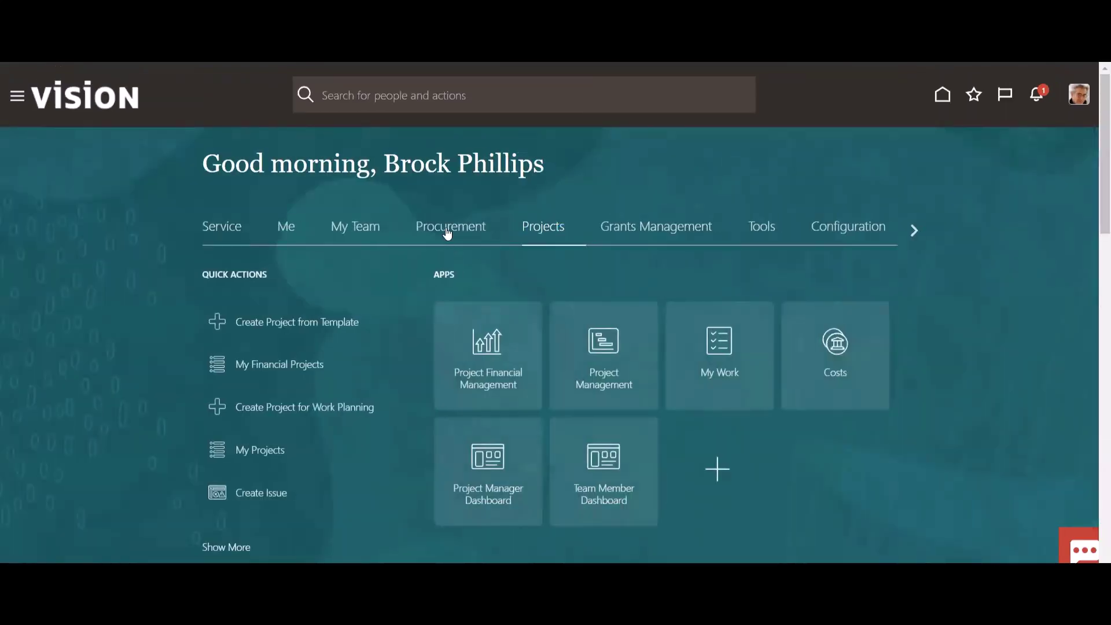
click(448, 232)
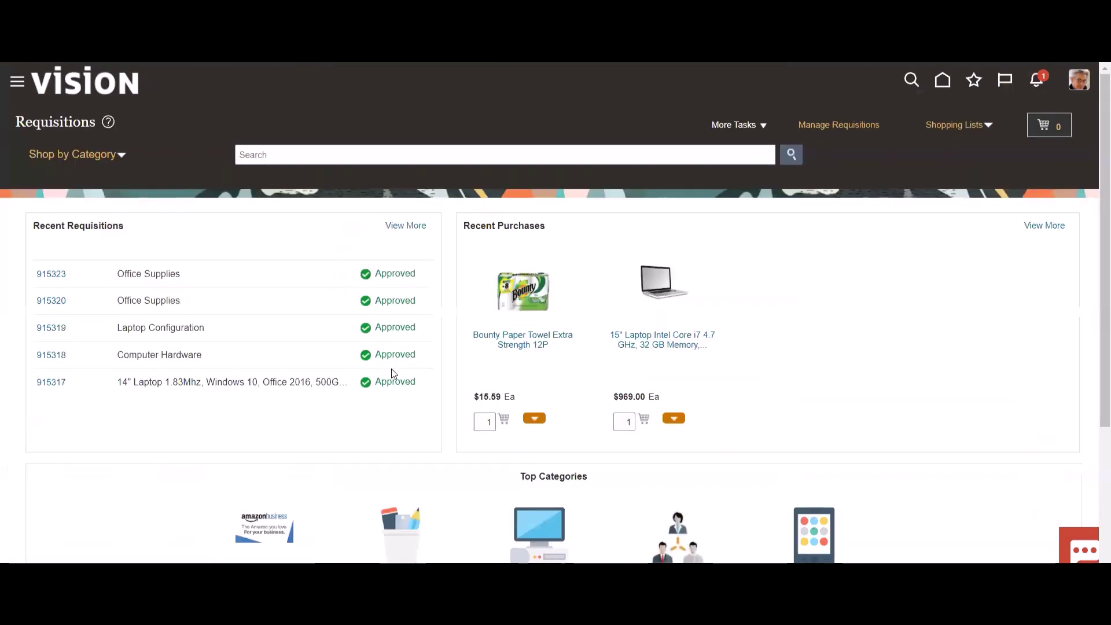
- In Manage Requisitions results, select requisition 915323, Office Supplies
click(829, 125)
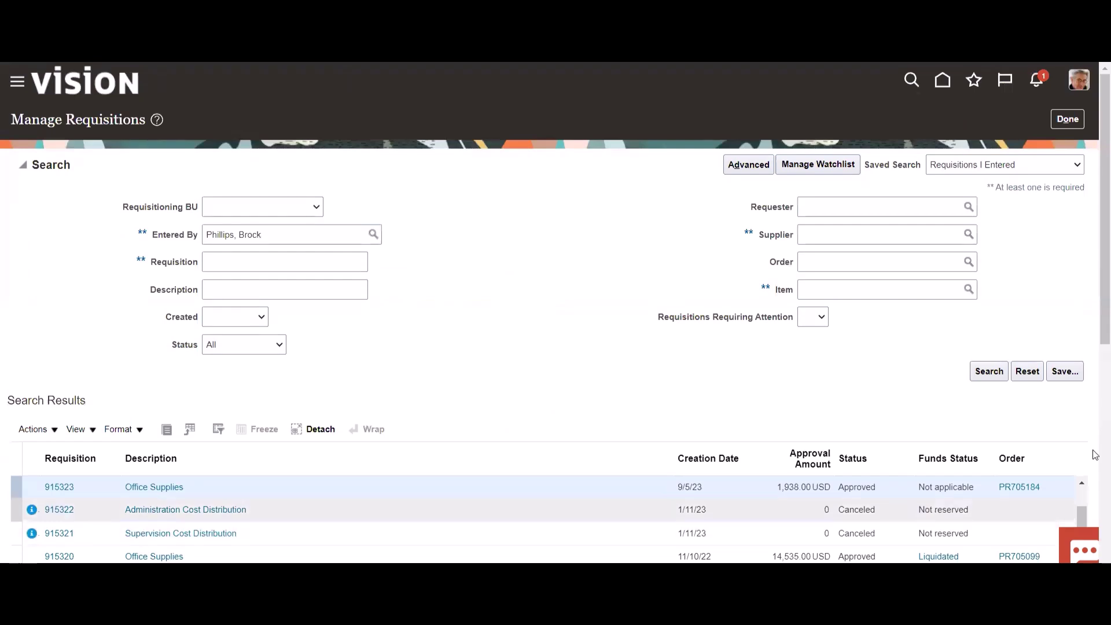
scroll(1030, 431, down, 3)
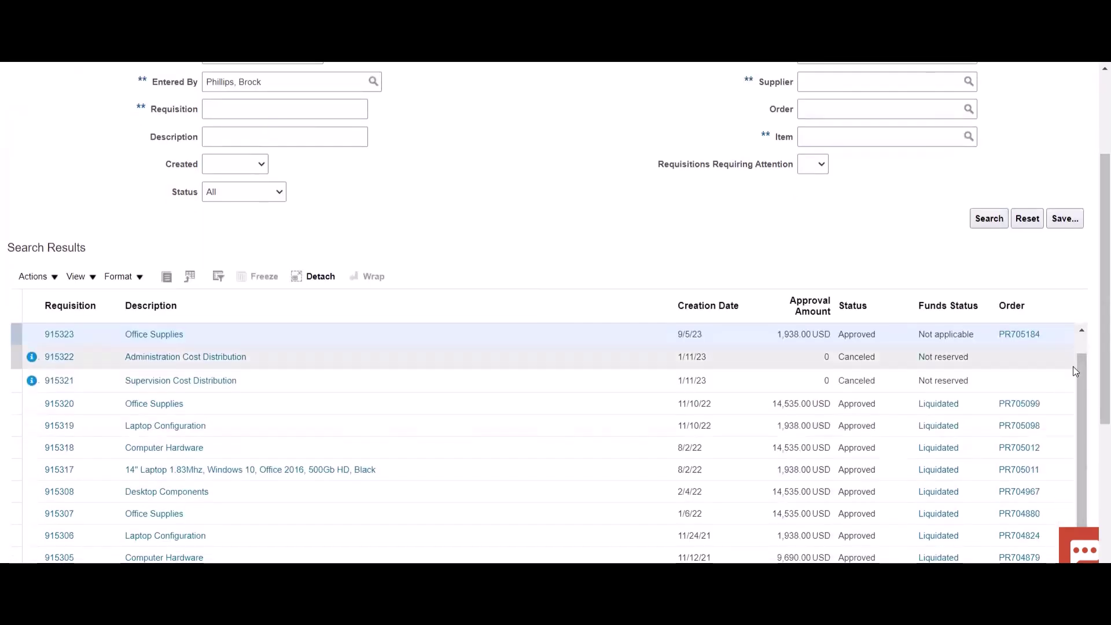
drag(1081, 361, 1081, 335)
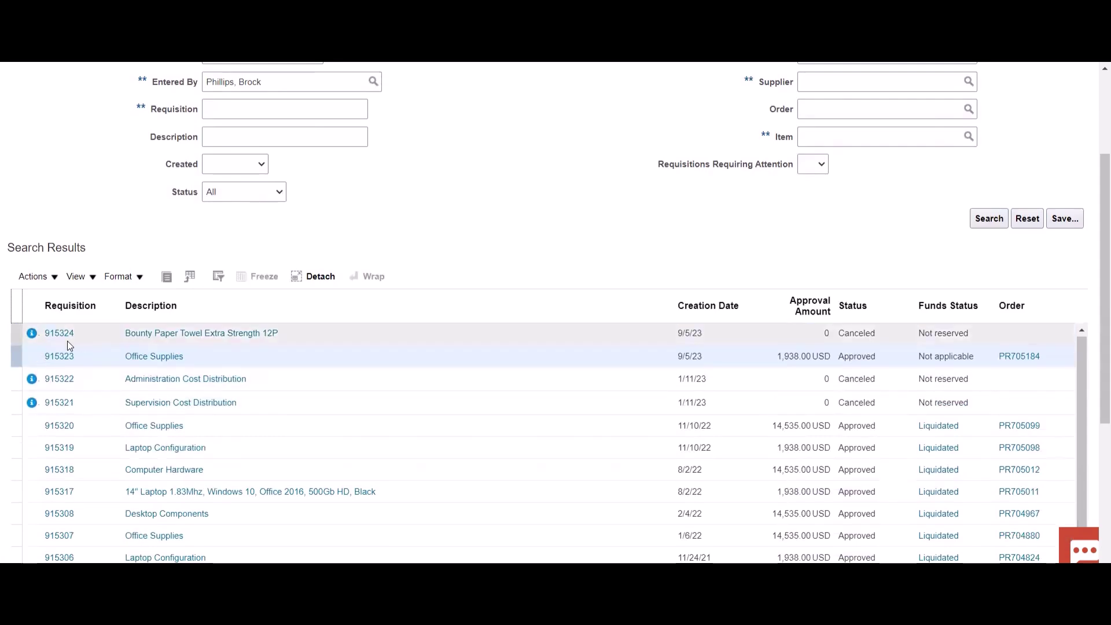
click(80, 336)
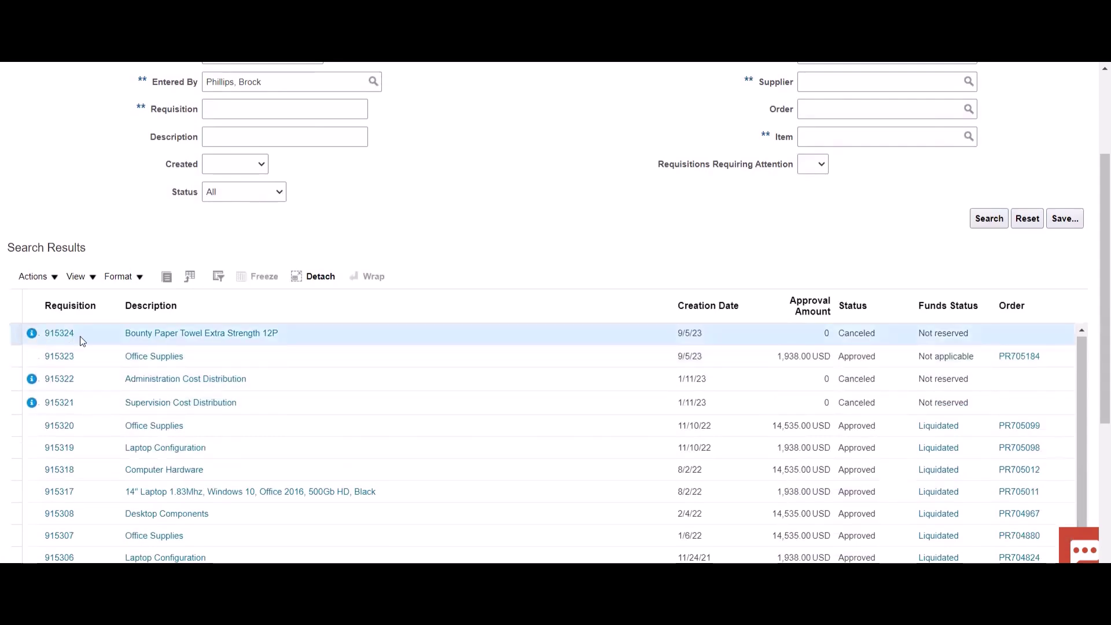
click(82, 355)
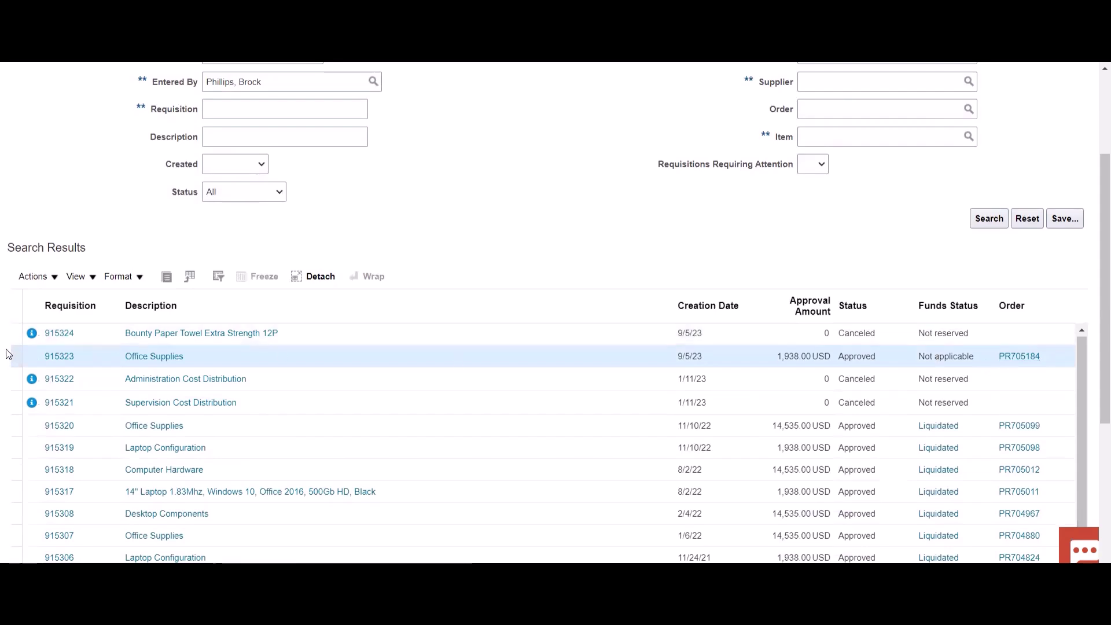
- Duplicate requisition 915323 into new requisition 915327
click(60, 359)
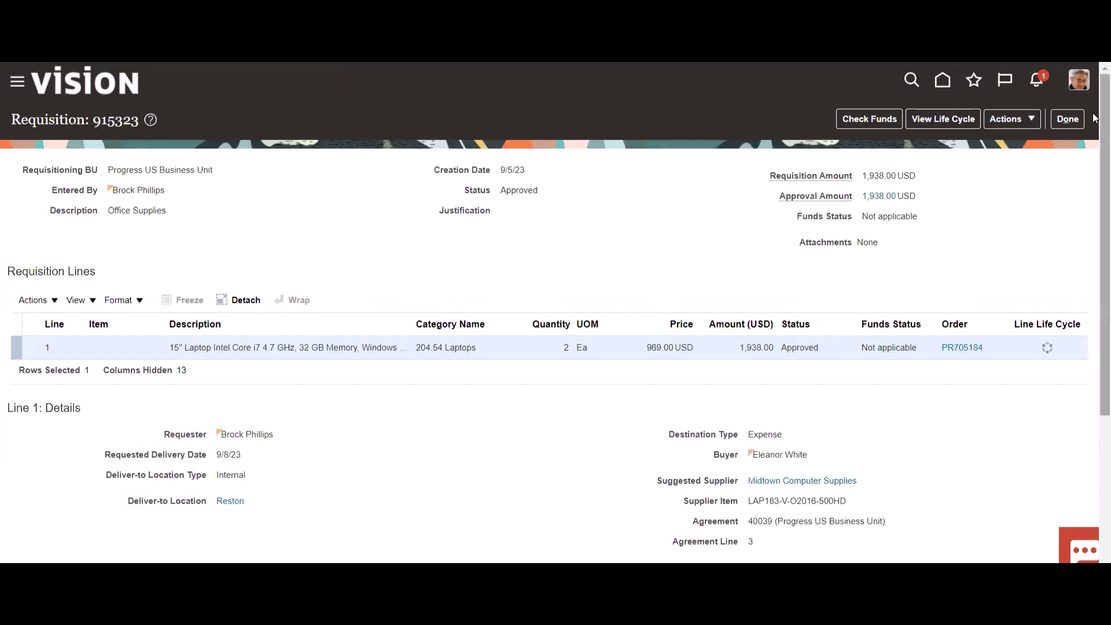
click(1016, 119)
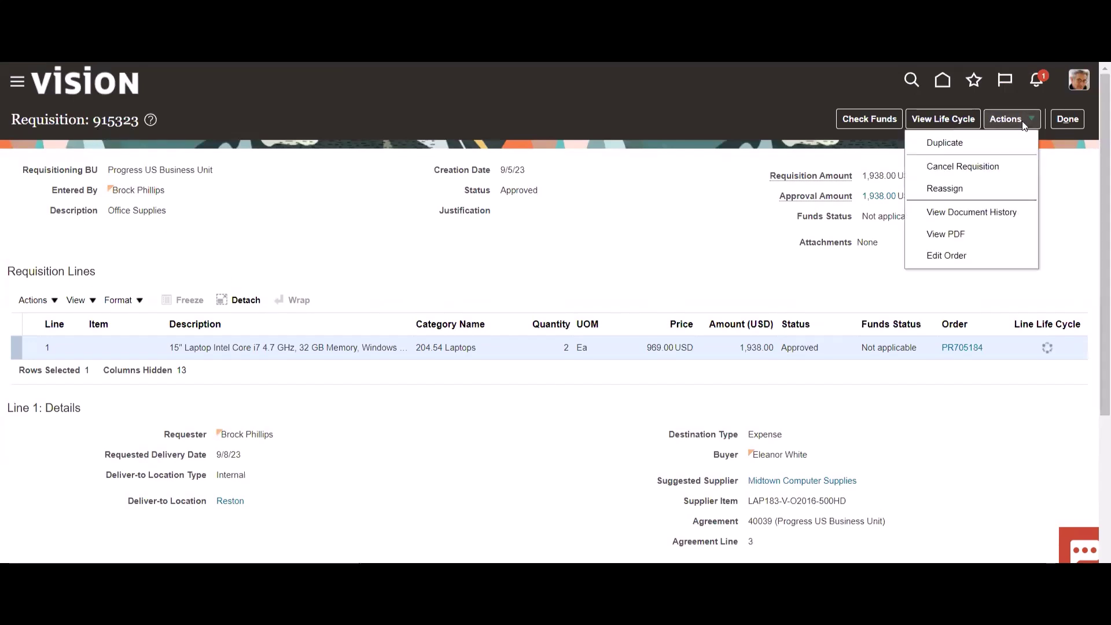
click(982, 144)
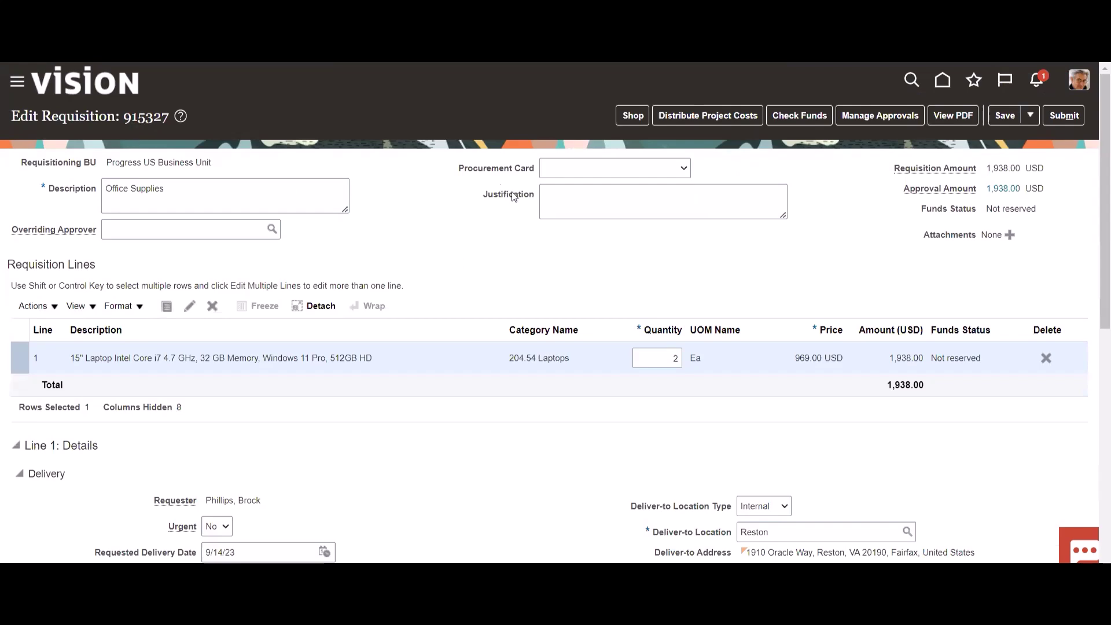
- Set the billing project number to Project Close - P3 and submit requisition 915327
scroll(490, 425, down, 5)
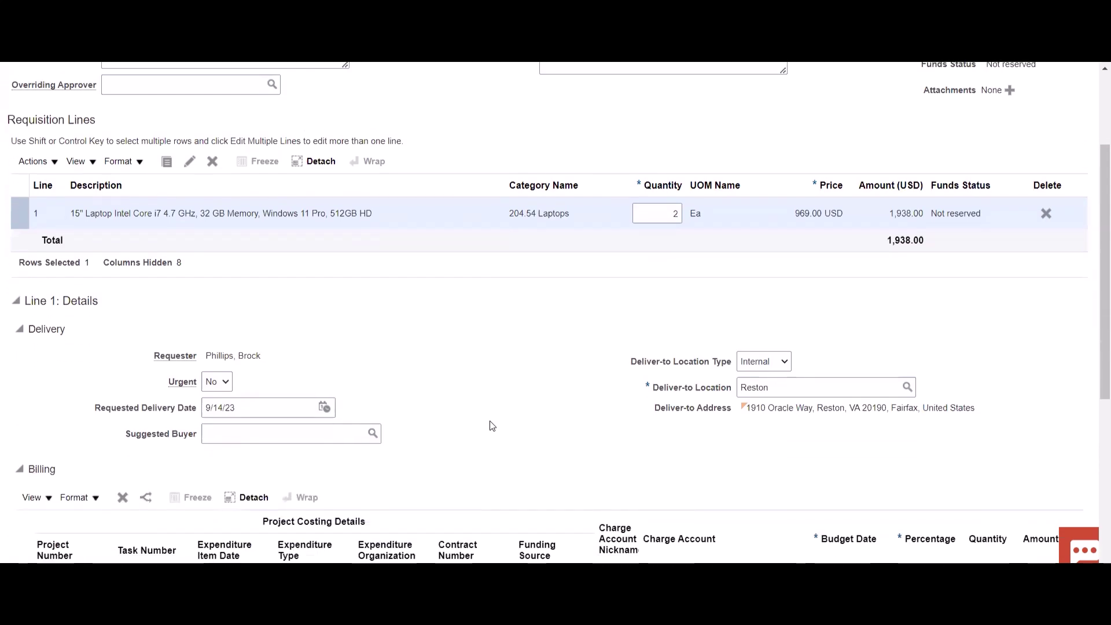
click(77, 441)
key(Right)
key(Right)
key(Right)
key(Right)
key(Right)
key(Right)
key(Right)
key(Right)
key(Right)
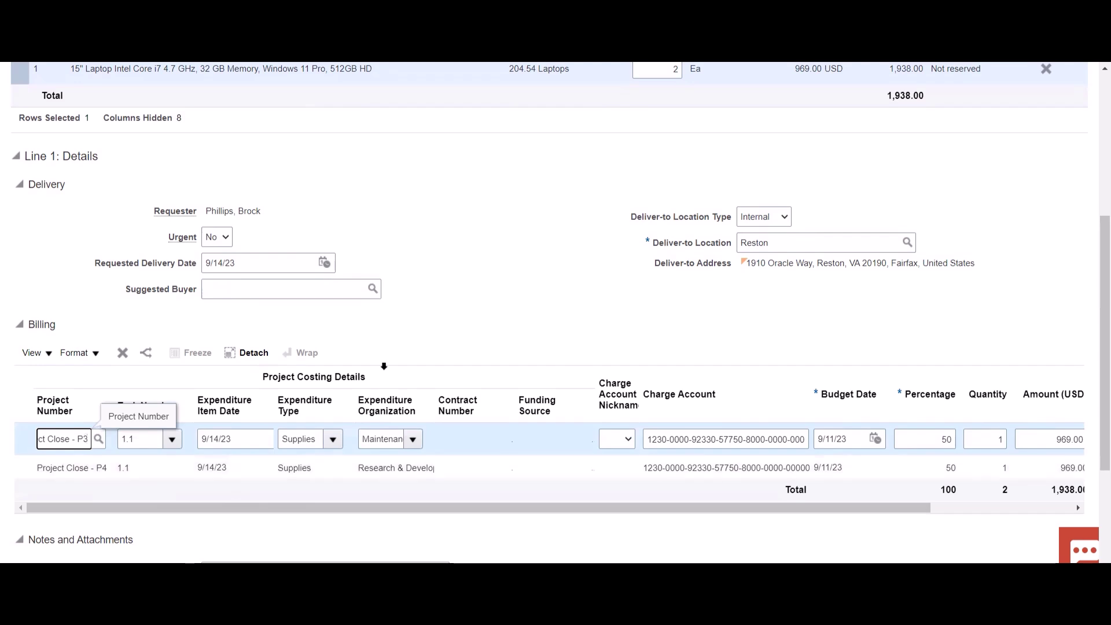
scroll(585, 309, up, 5)
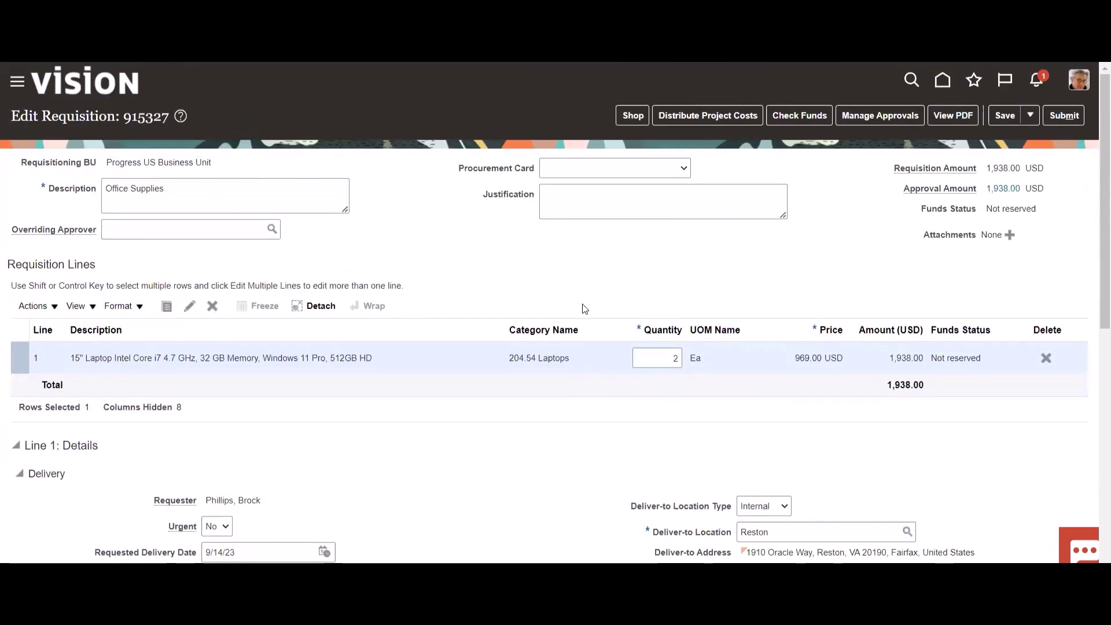
click(1068, 117)
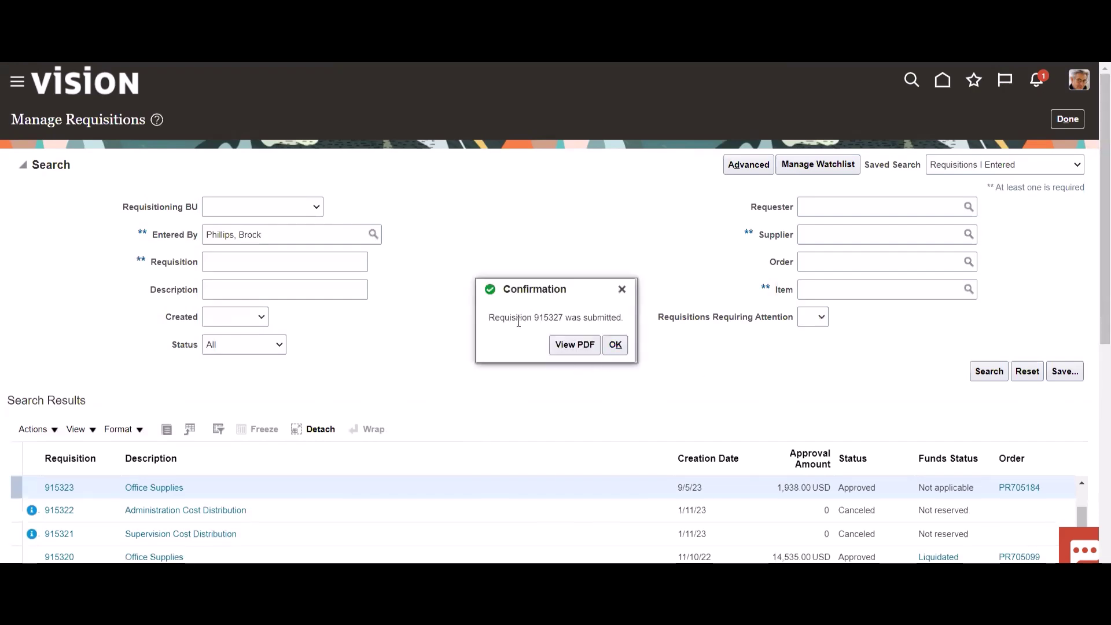
- Dismiss the confirmation, check 915327 shows Pending approval for 1,938.00 USD, and select 915324
click(627, 348)
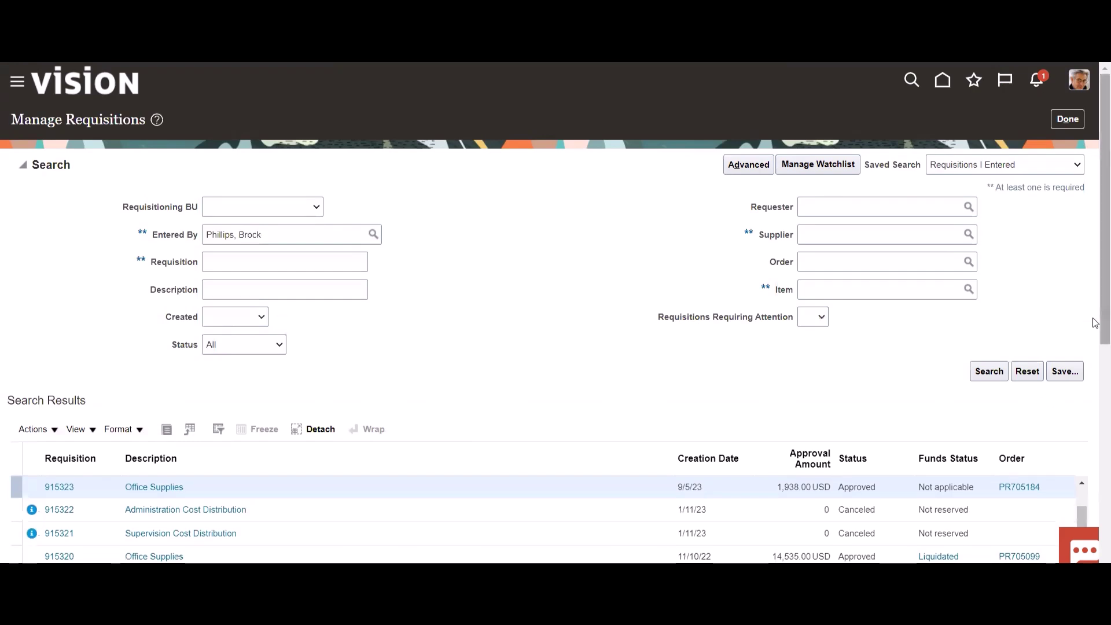
scroll(1096, 336, down, 2)
drag(1086, 387, 1082, 359)
click(1016, 362)
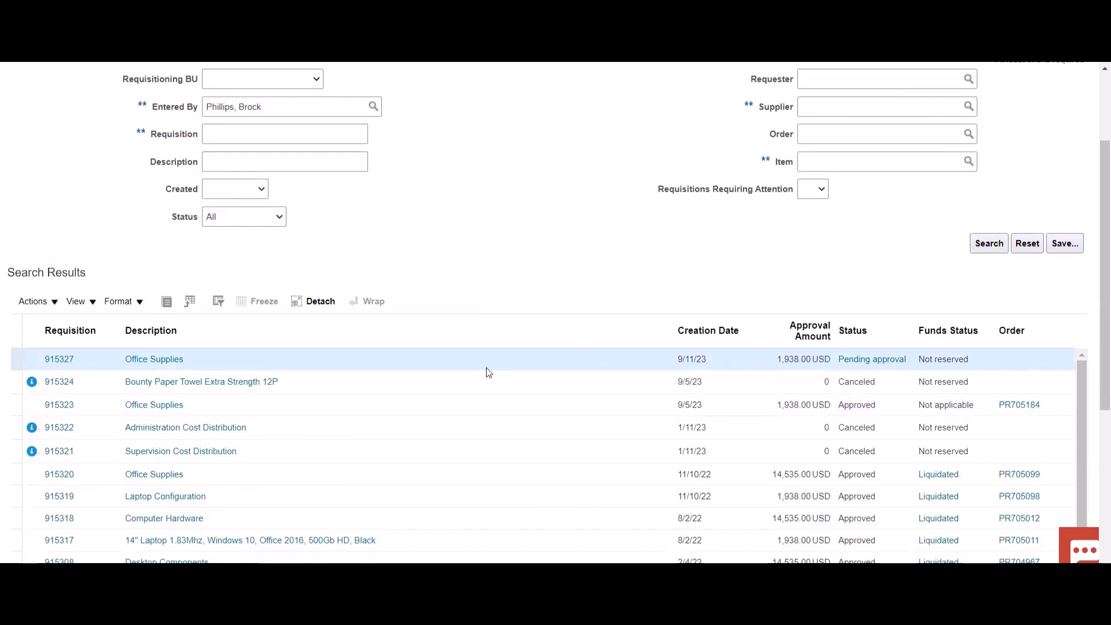
click(408, 387)
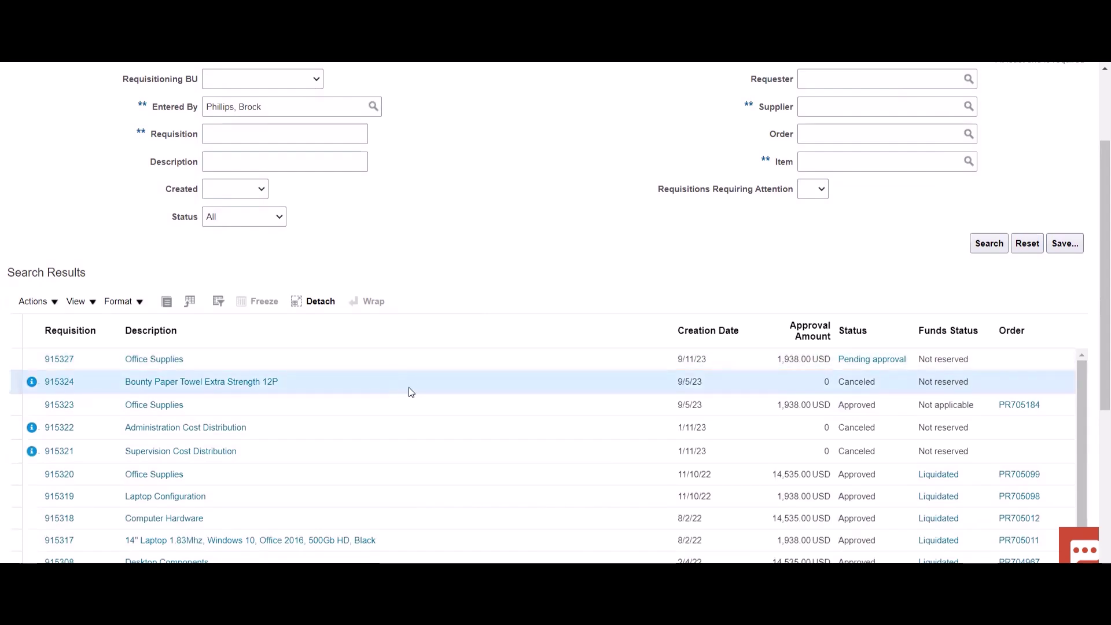
- Duplicate the Bounty Paper Towel requisition 915324 as new requisition 915328
click(61, 381)
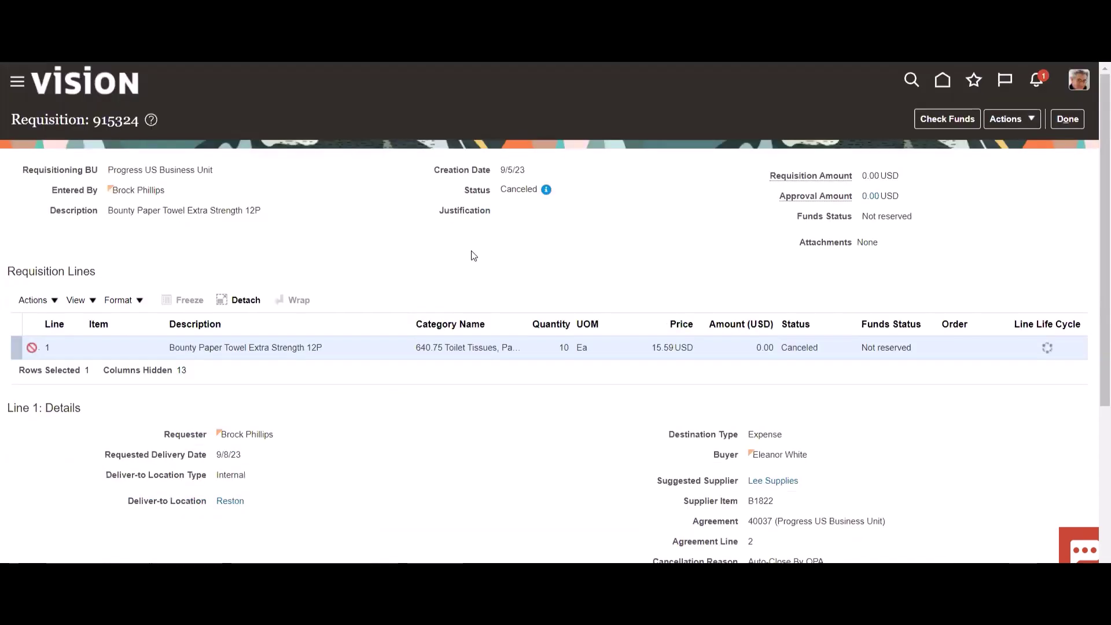
click(1017, 123)
click(986, 143)
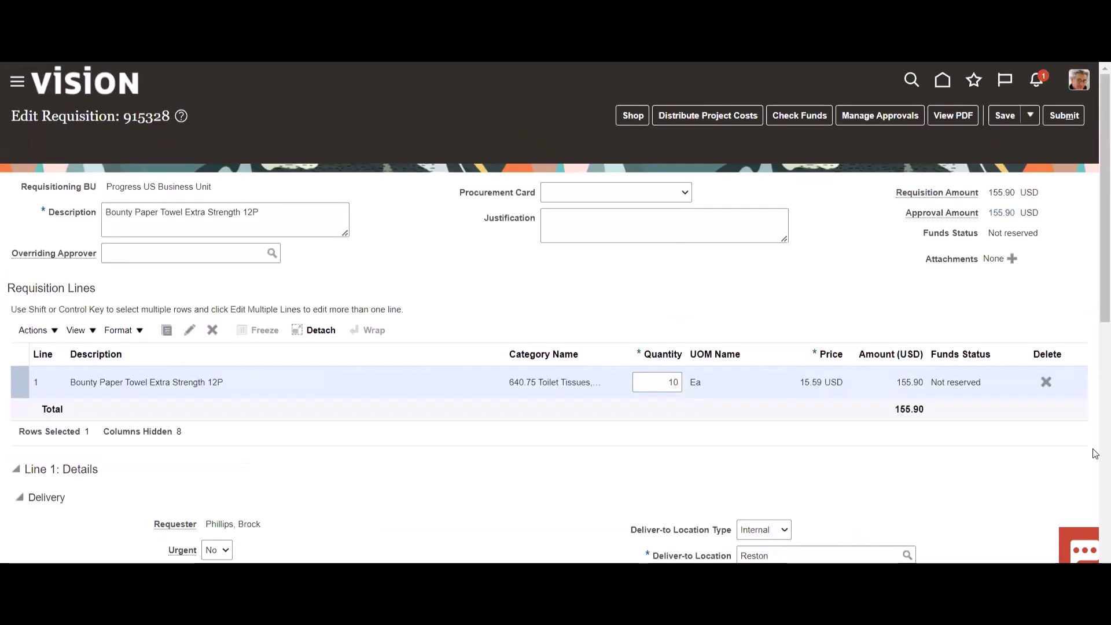
- Review the billing details and submit requisition 915328 for approval
scroll(1095, 454, down, 8)
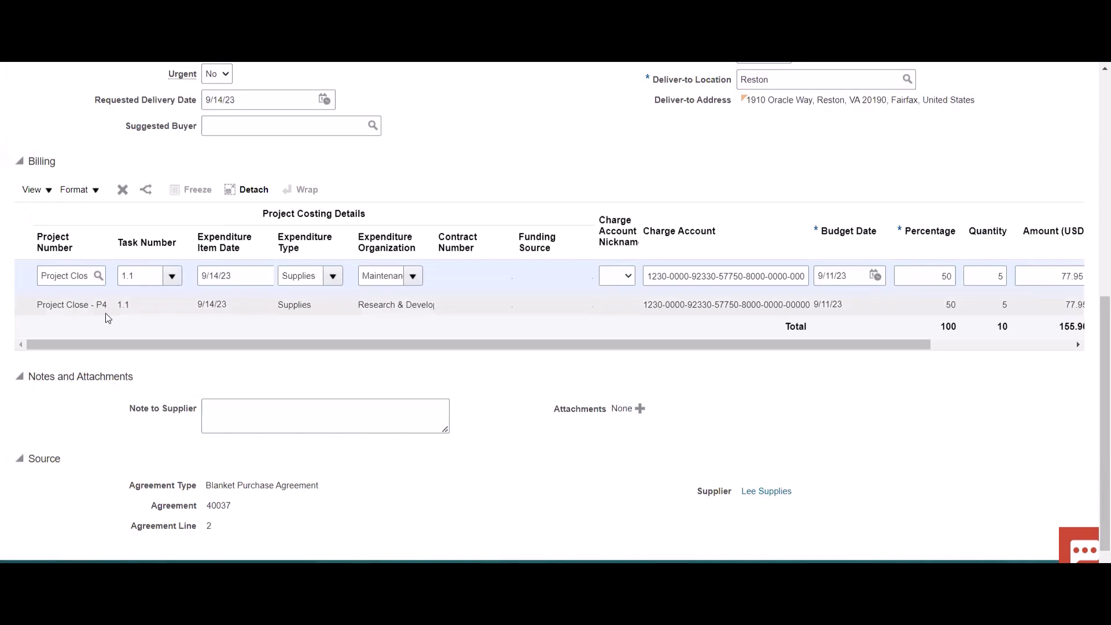
scroll(1093, 117, up, 8)
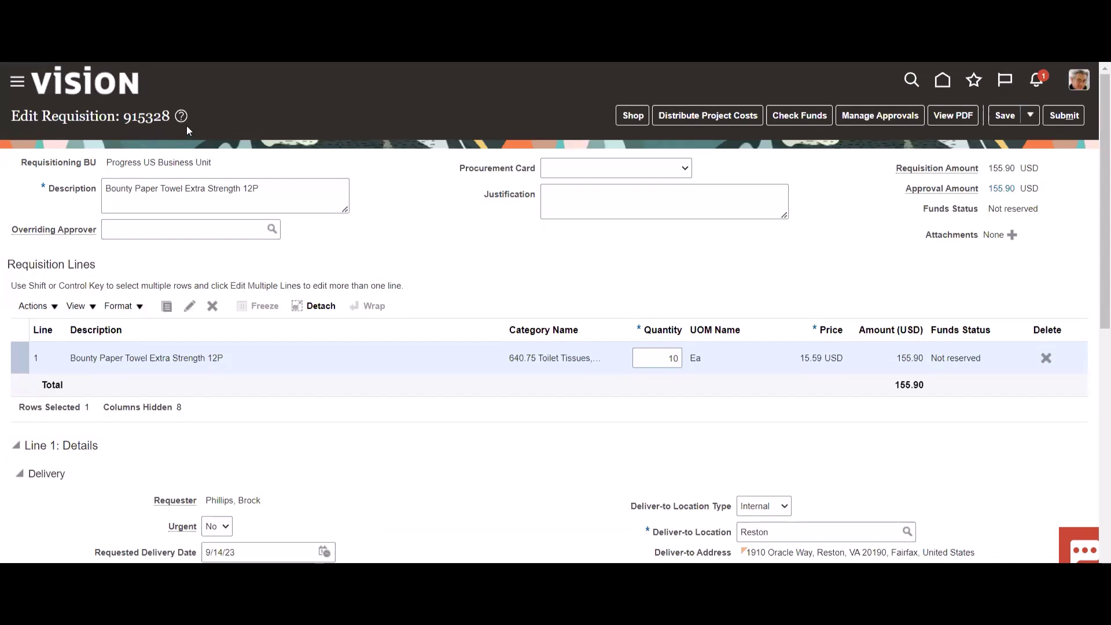
click(1064, 115)
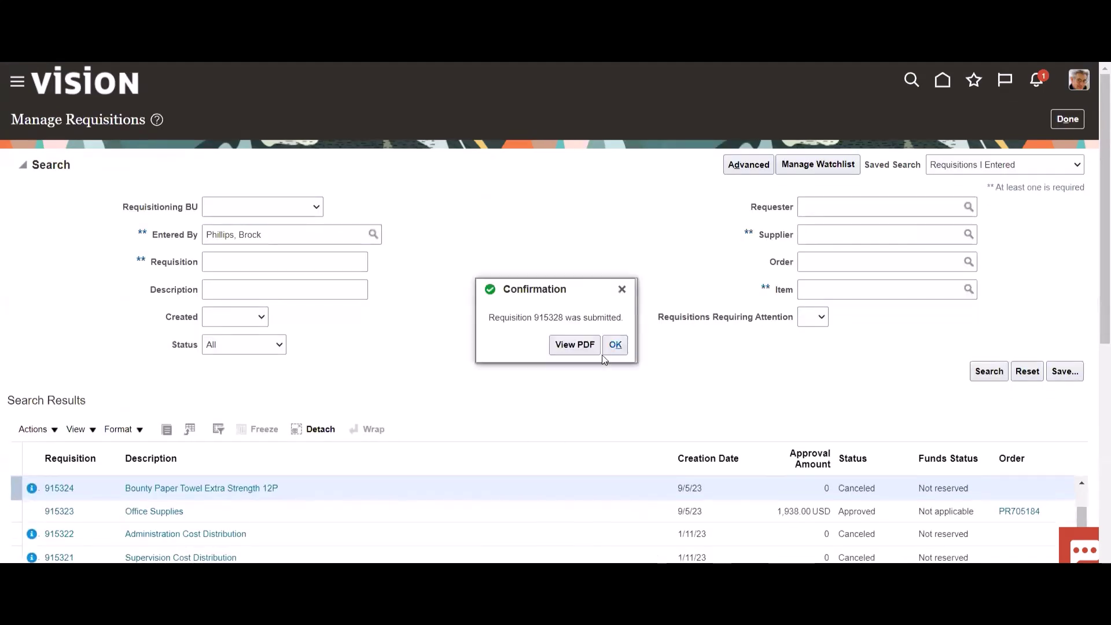
- Confirm 915328 and 915327 show Pending approval, then open 915327's approval Action Detail
click(616, 346)
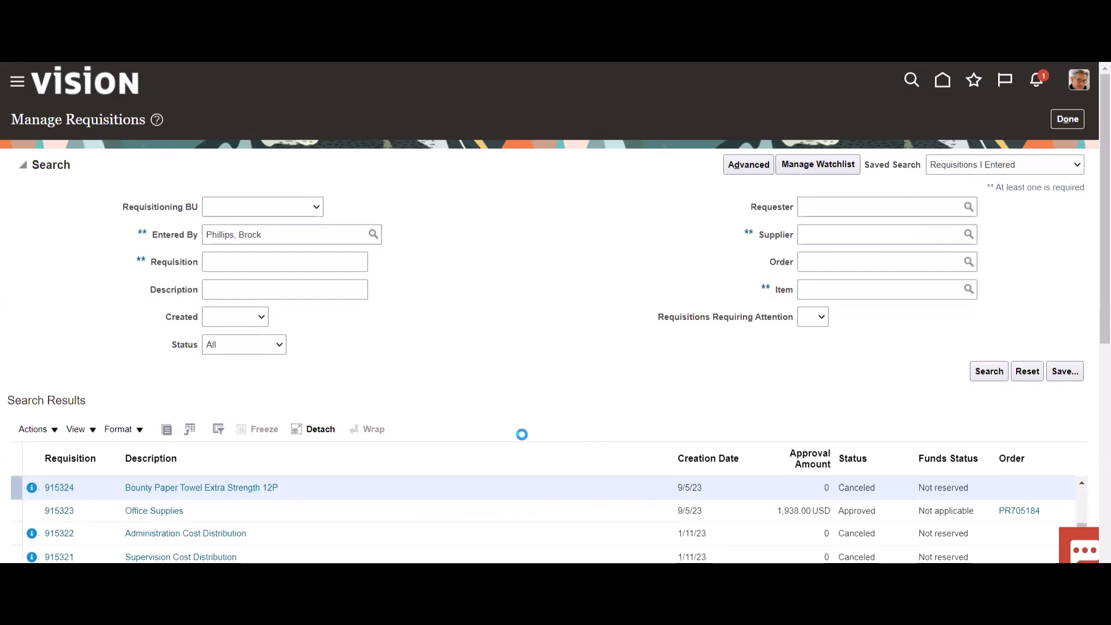
scroll(1088, 400, down, 2)
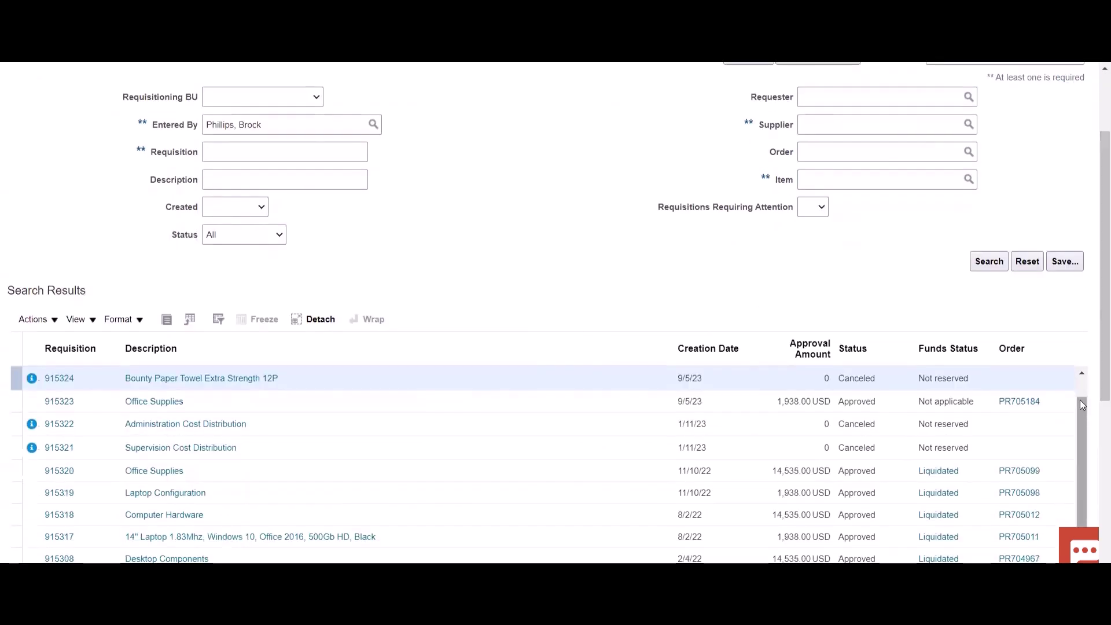
scroll(1080, 380, up, 2)
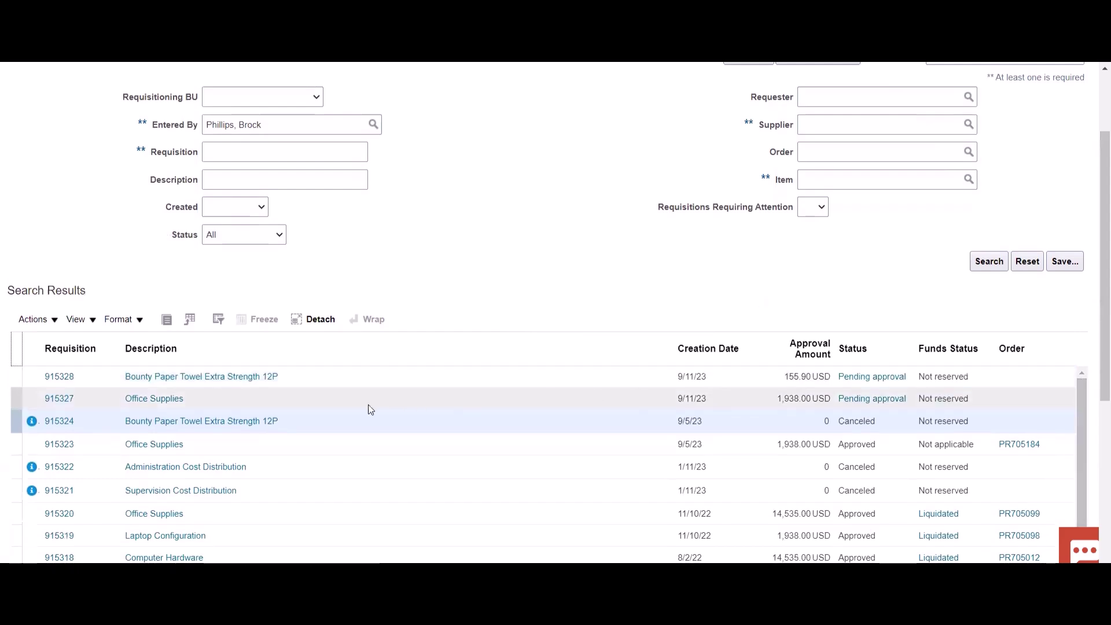
click(352, 395)
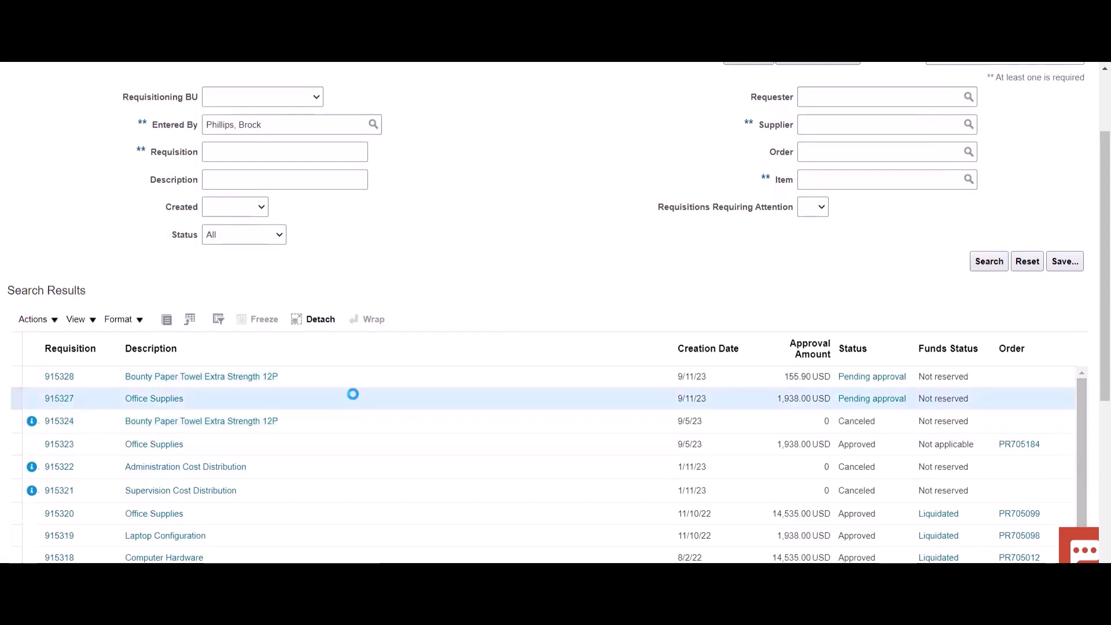
click(358, 379)
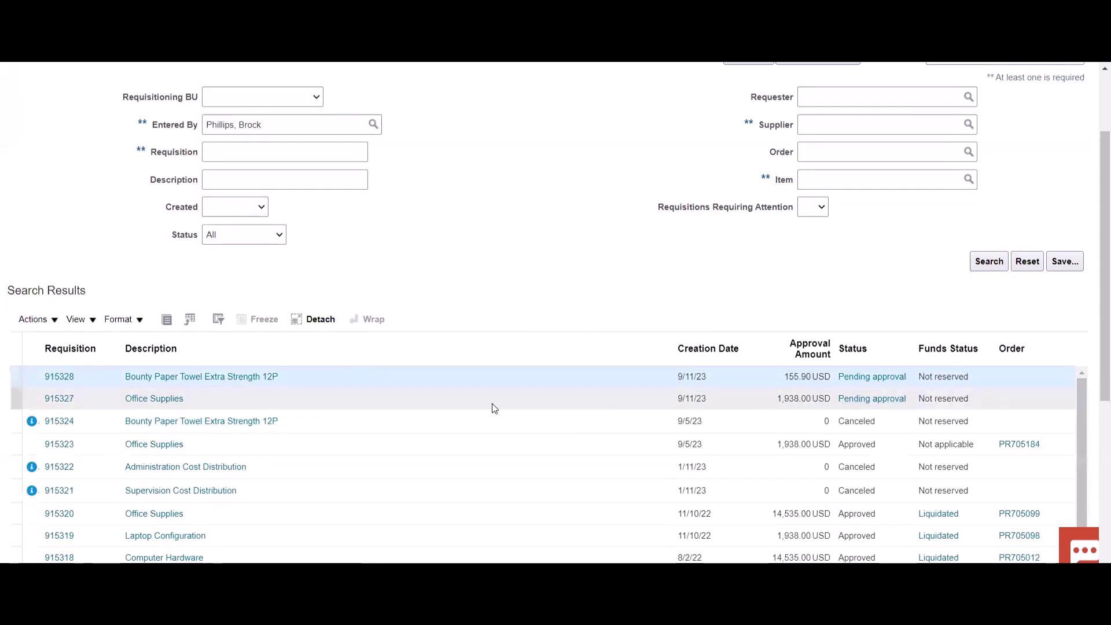
click(466, 399)
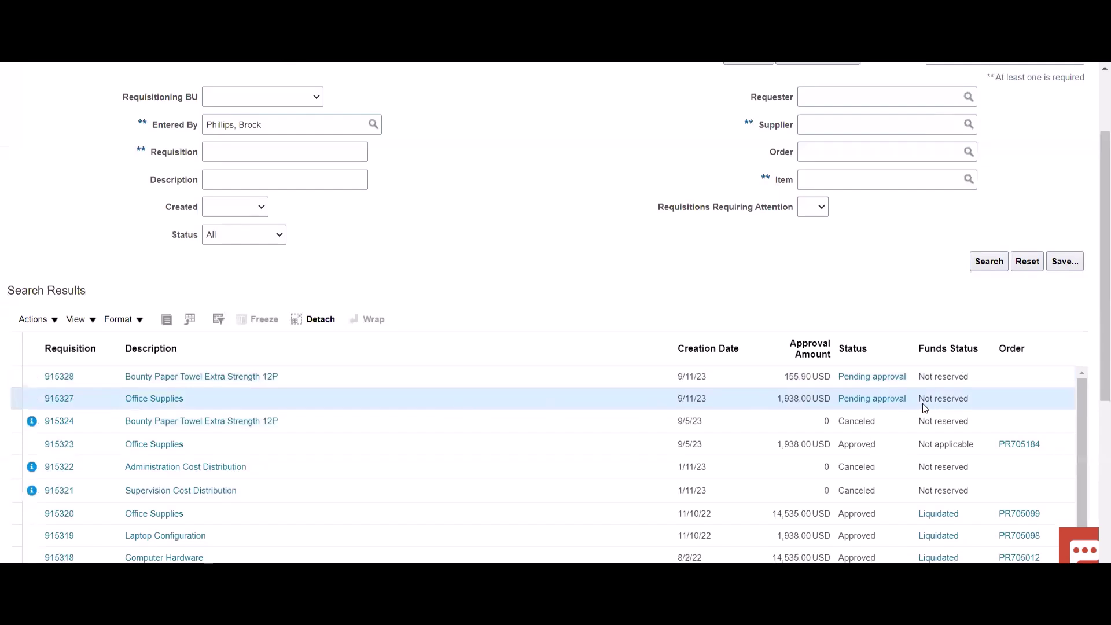
click(888, 402)
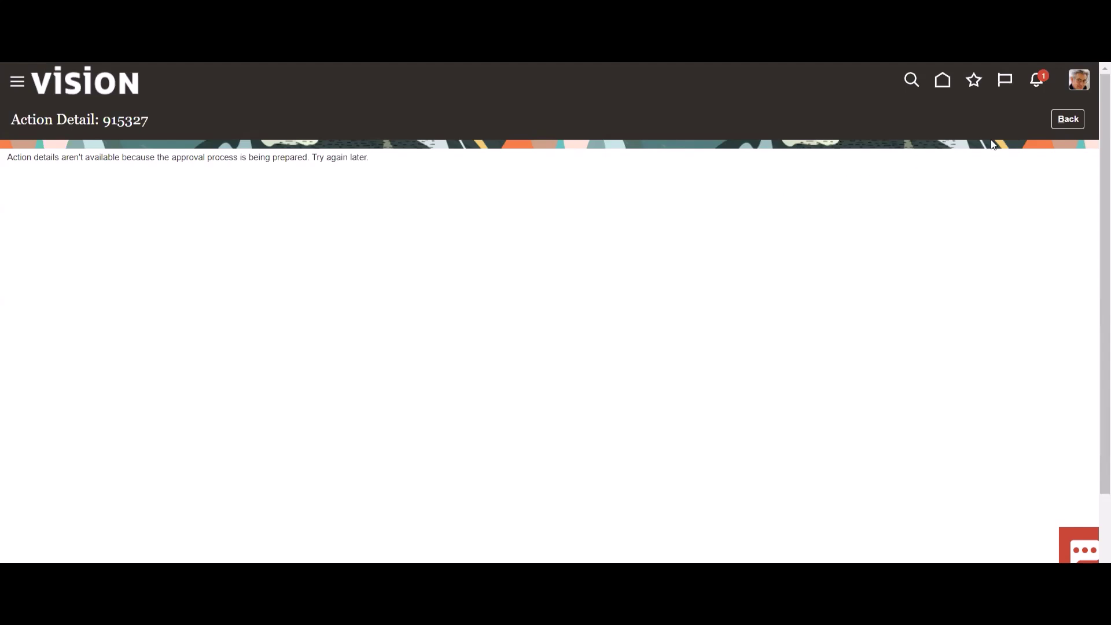
- Go back to the requisitions list, reopen 915327's pending approval details, and review its approvers
click(1068, 120)
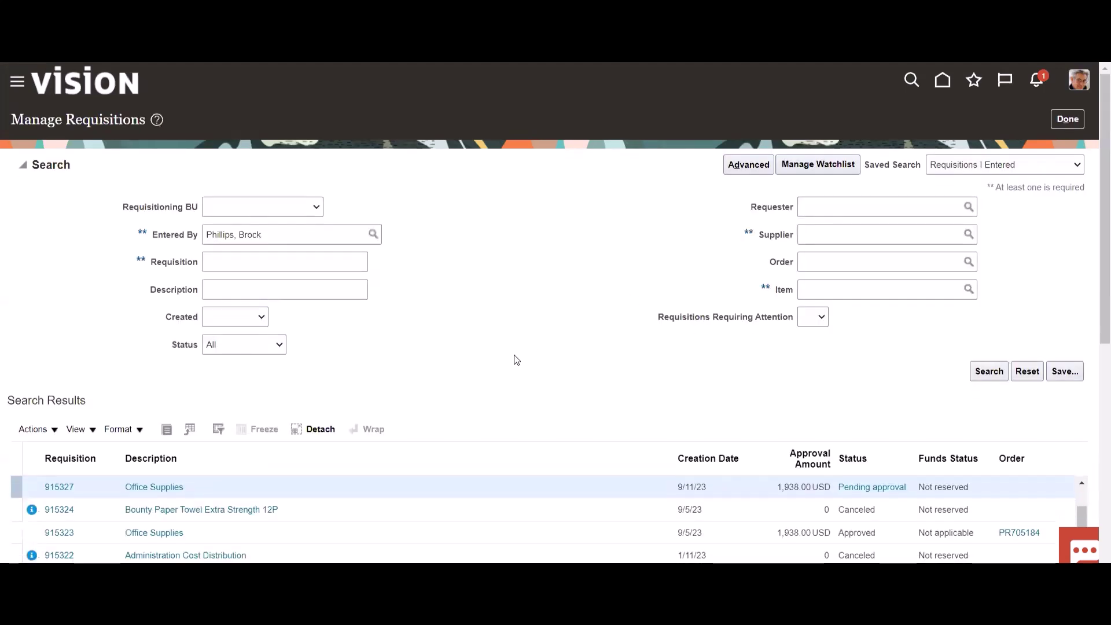
scroll(440, 327, down, 2)
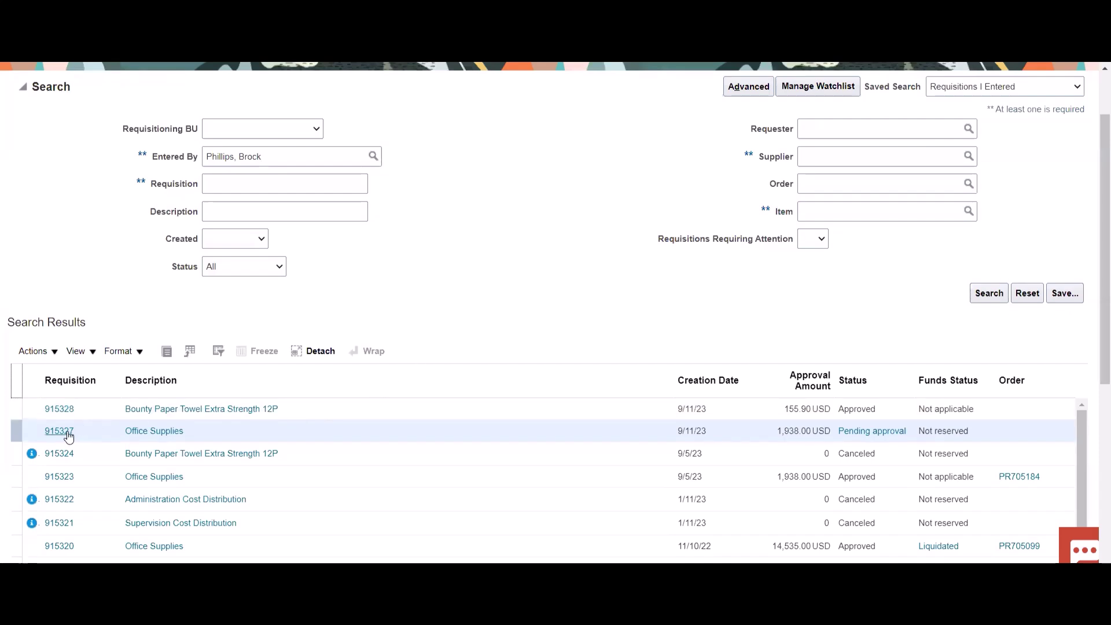
click(876, 432)
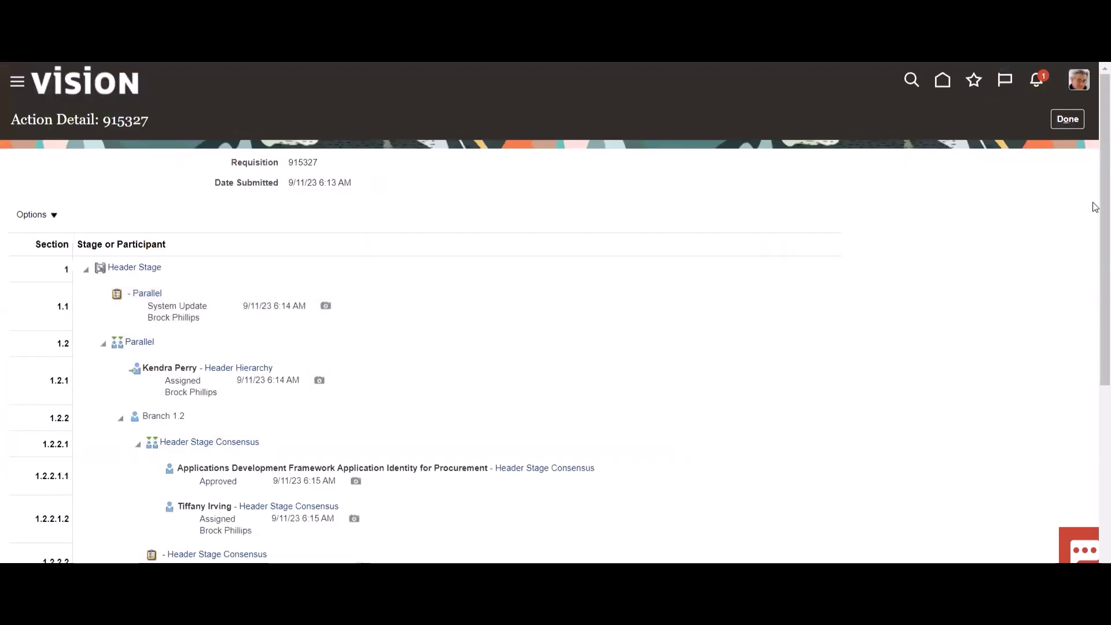
drag(1097, 174, 1094, 292)
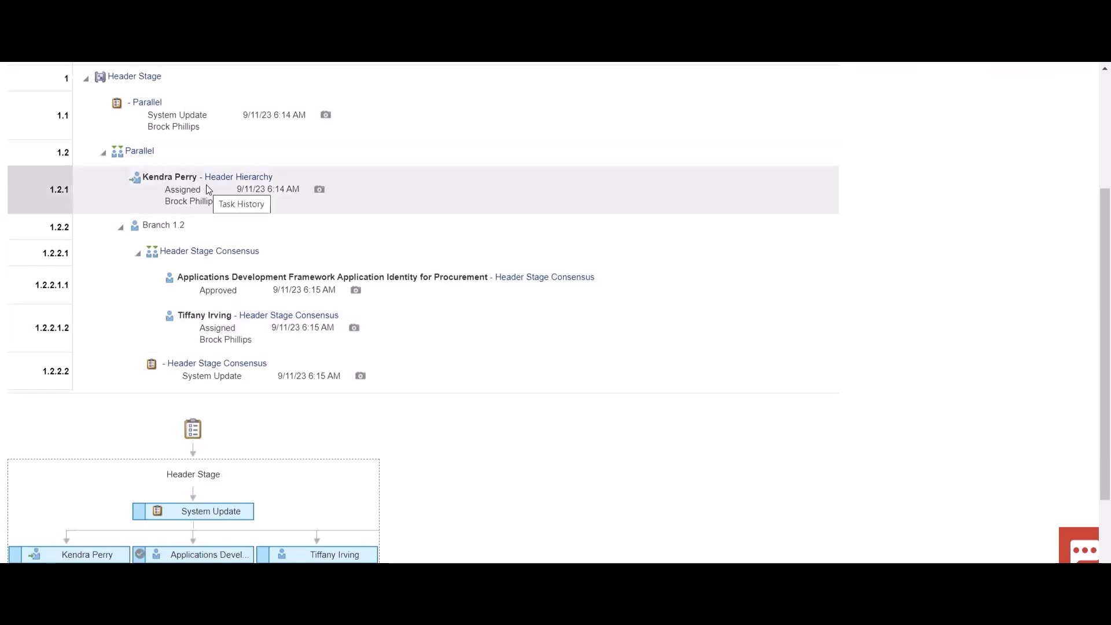
scroll(726, 301, up, 3)
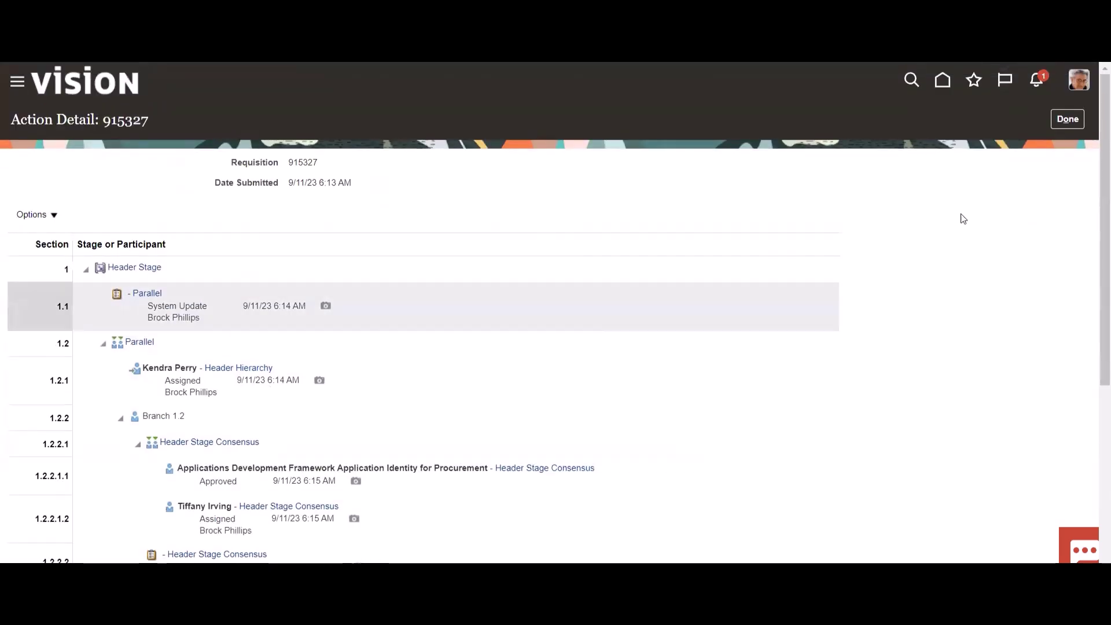
click(1082, 86)
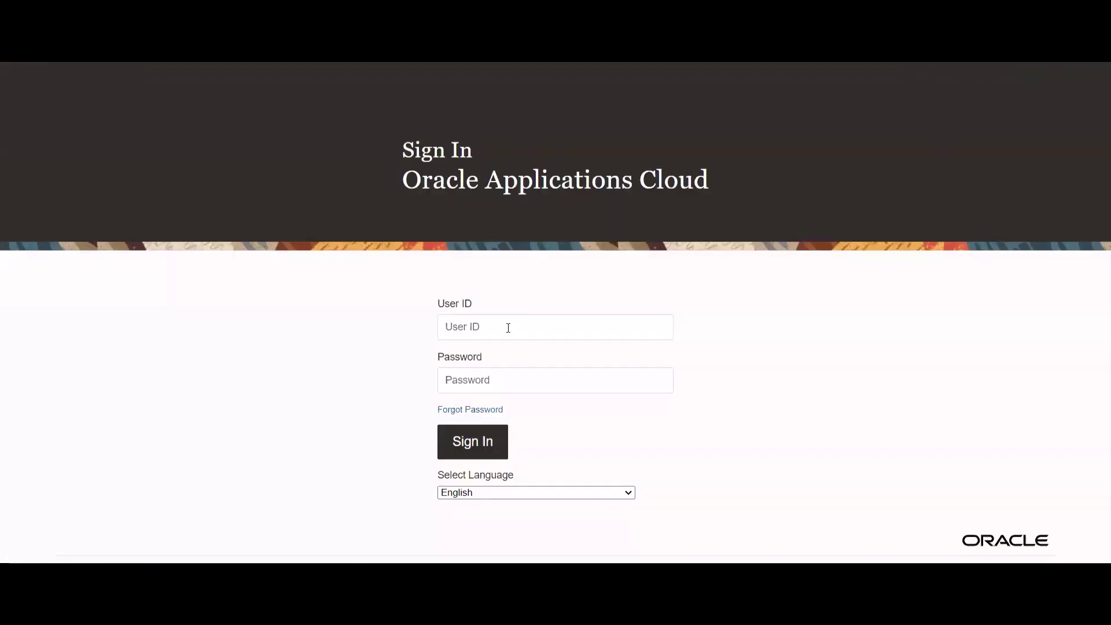
- Sign in with the first approver's user ID and password
click(508, 328)
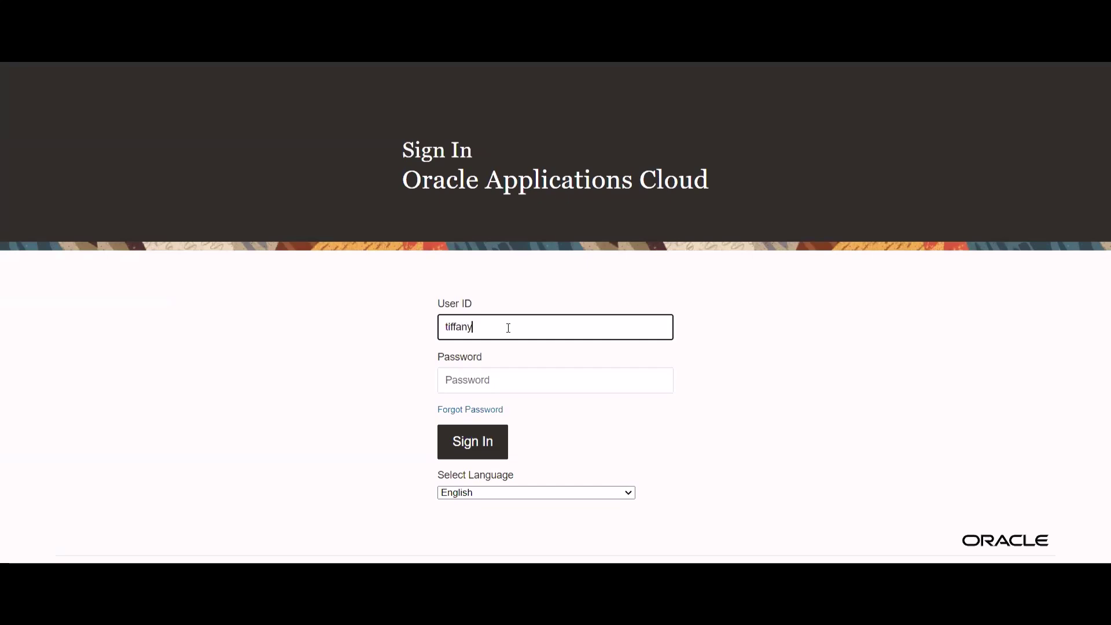
click(489, 375)
text(••••••••)
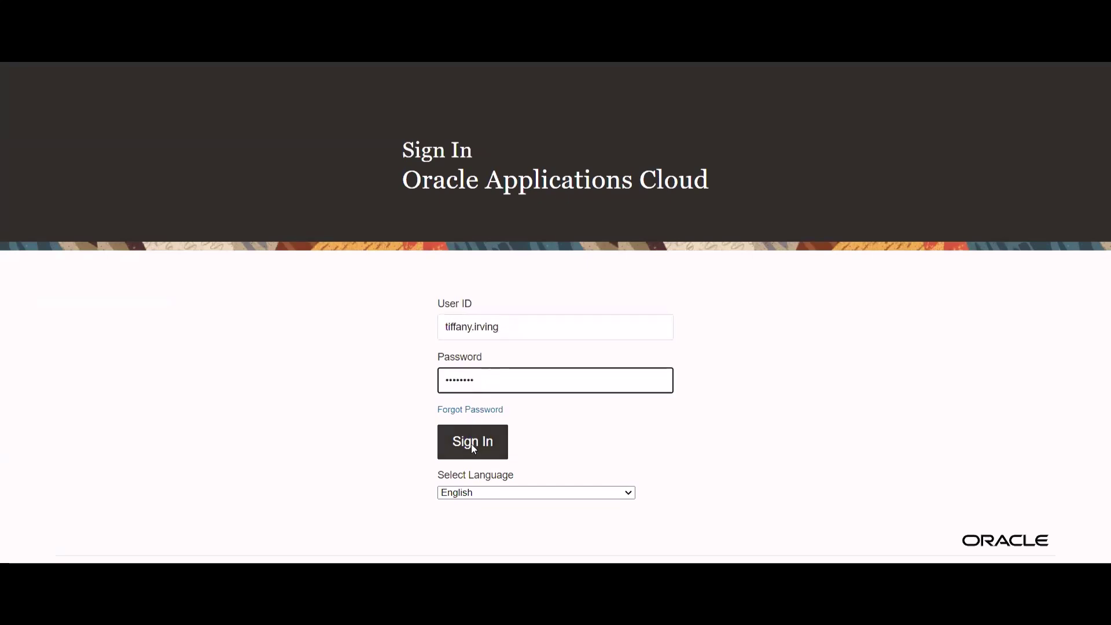
click(472, 445)
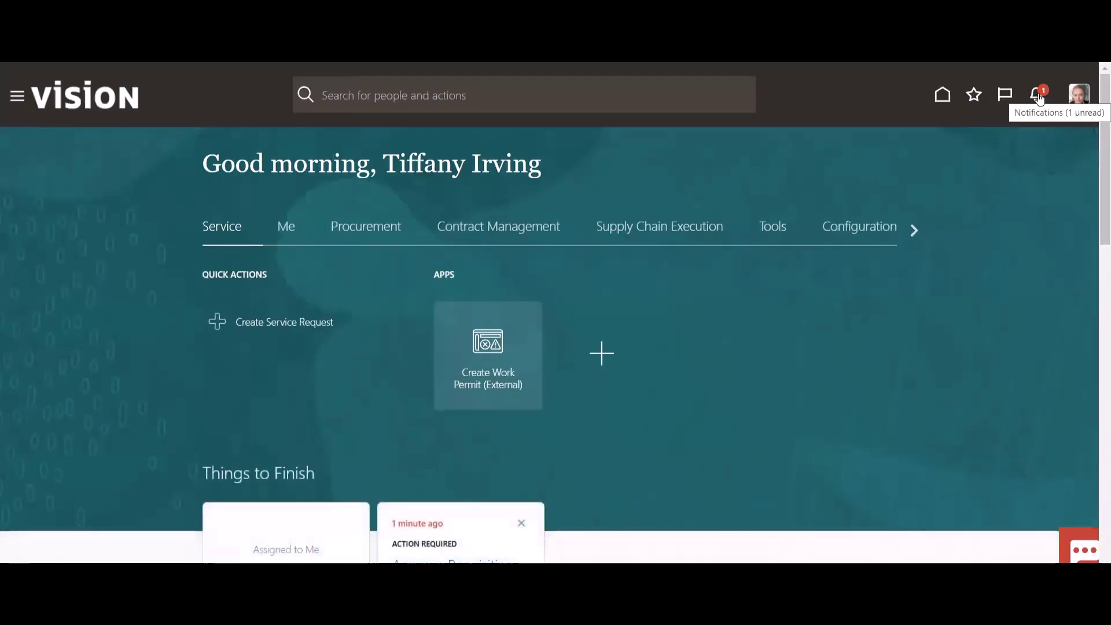
- Approve requisition 915327 from the Notifications panel
click(1039, 96)
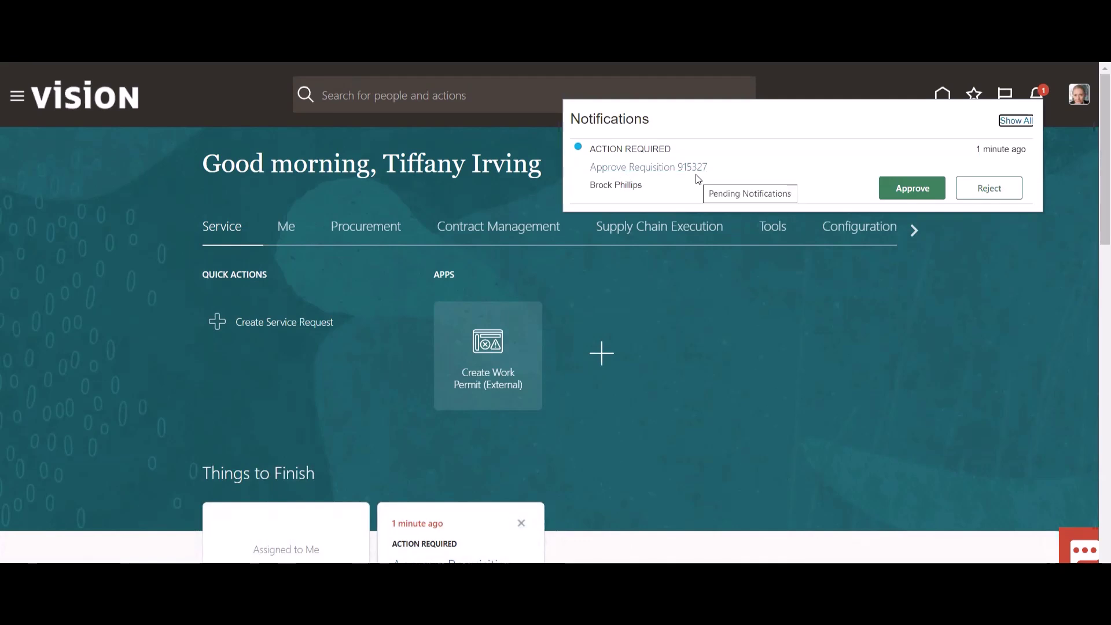
click(922, 190)
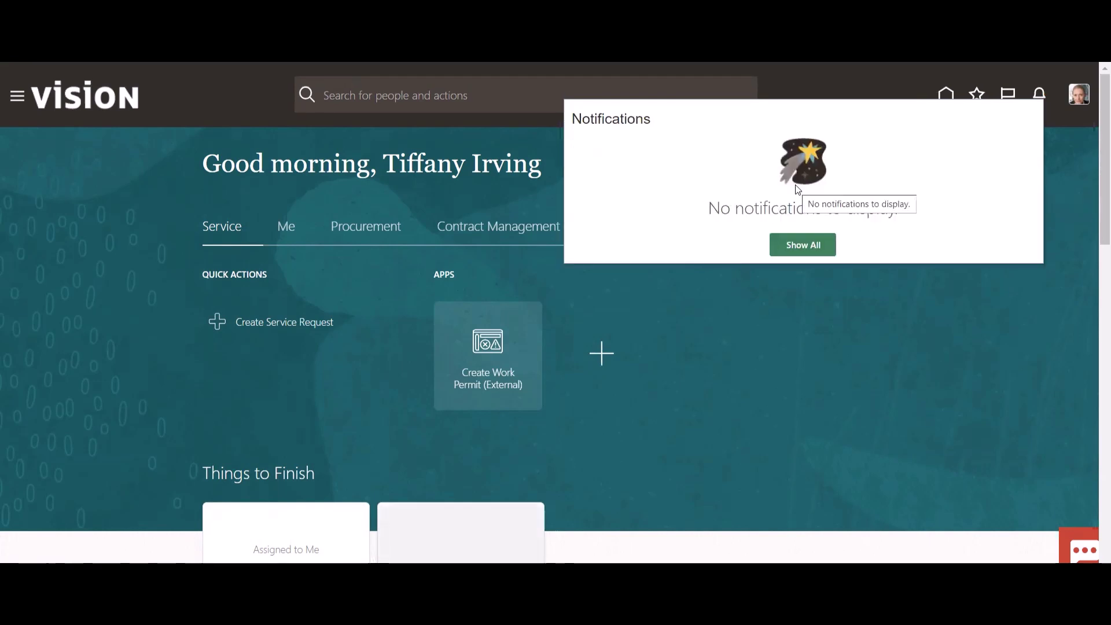
click(1063, 145)
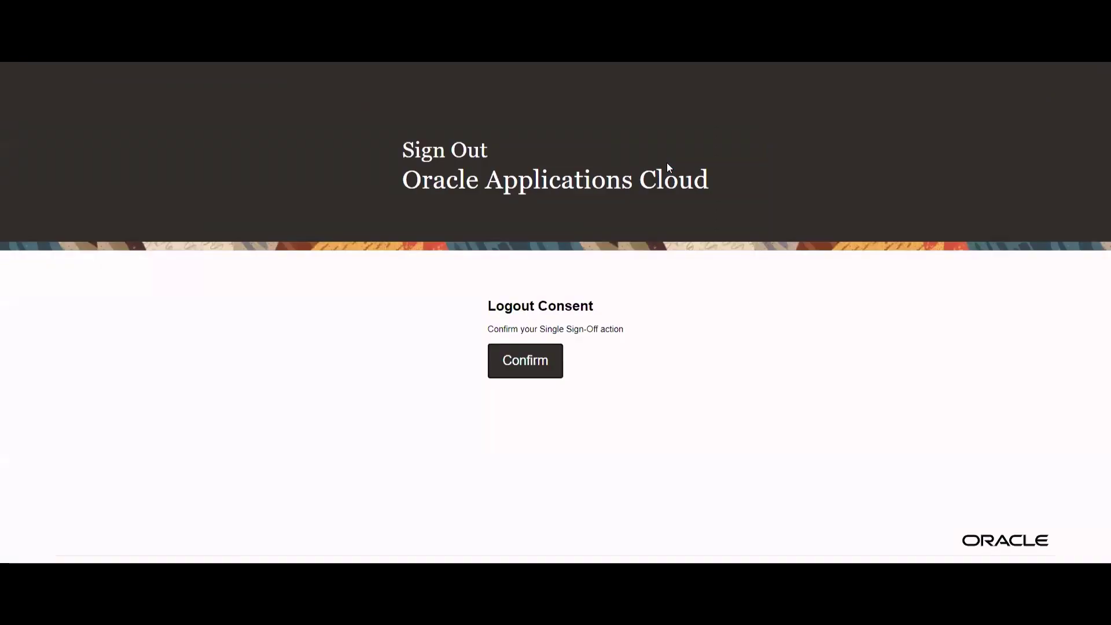
- Confirm sign-out, then sign in with the second approver's user ID and password
click(548, 369)
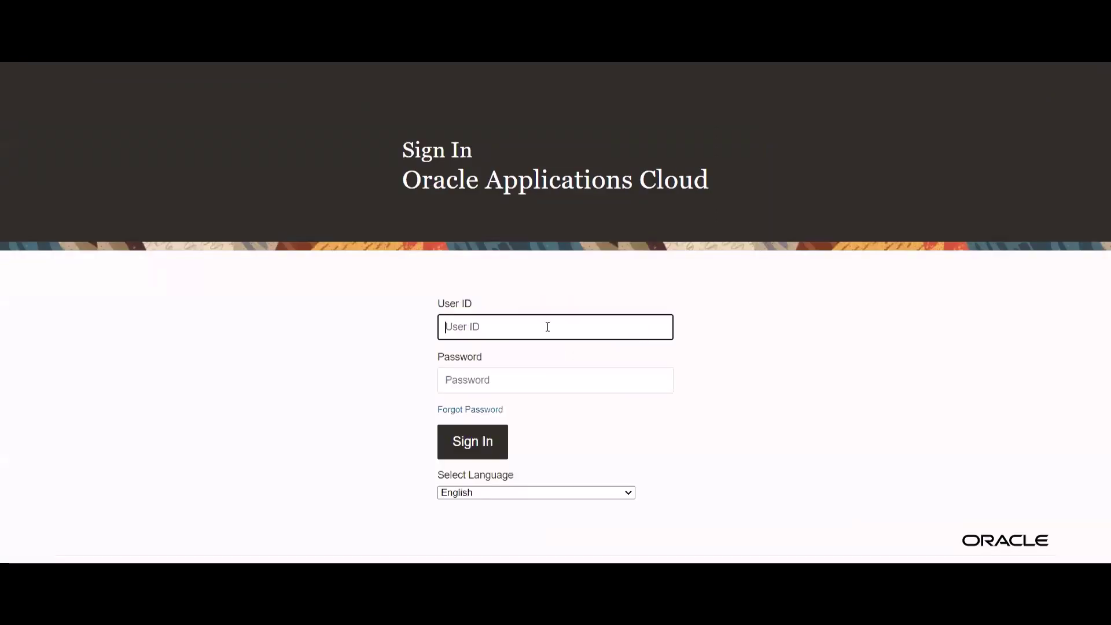
key(Tab)
text(********)
click(481, 443)
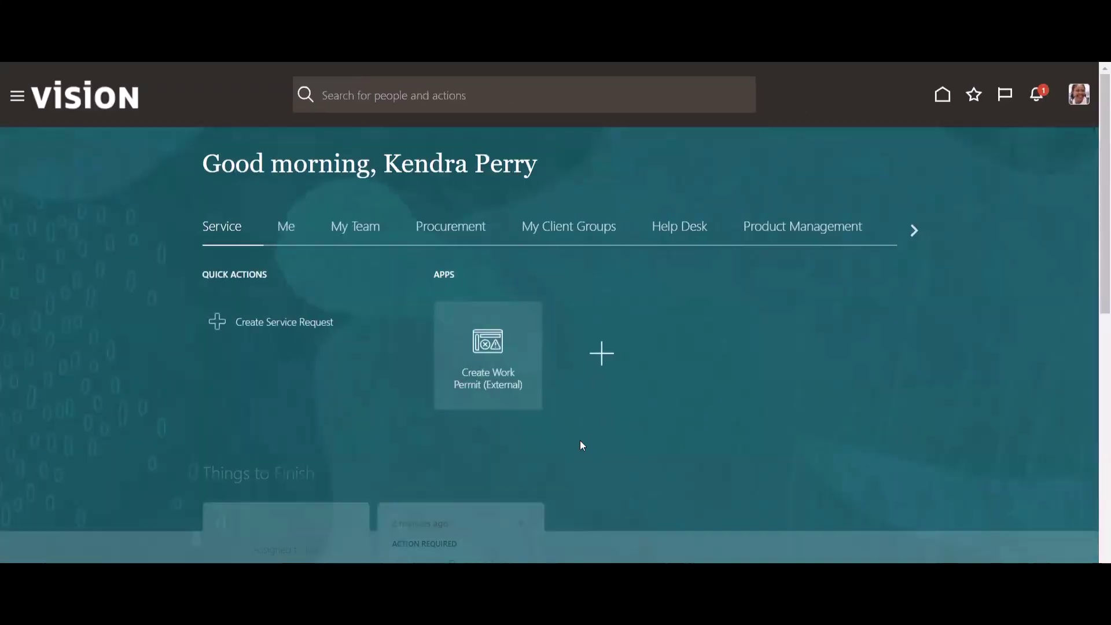
- Approve requisition 915327 from the pending notifications
click(1036, 95)
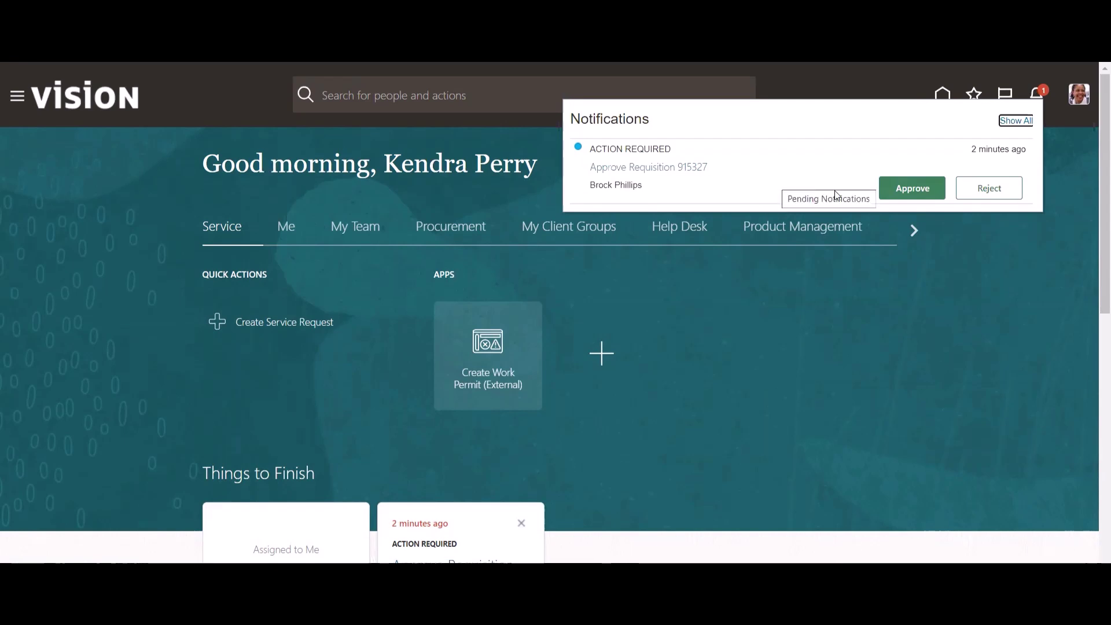
click(909, 190)
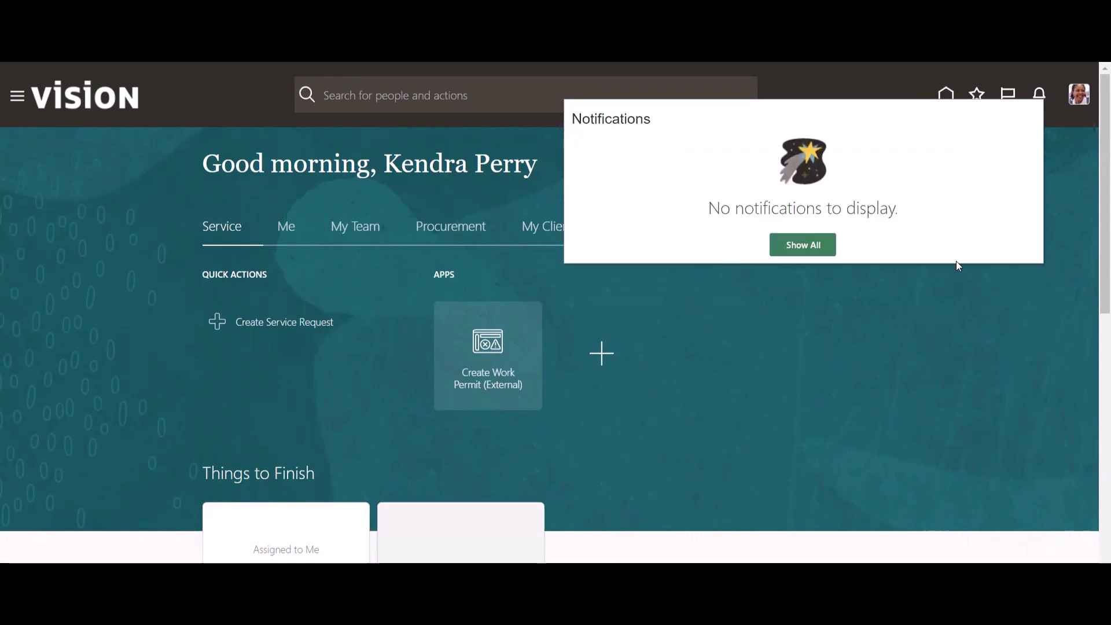
click(1083, 107)
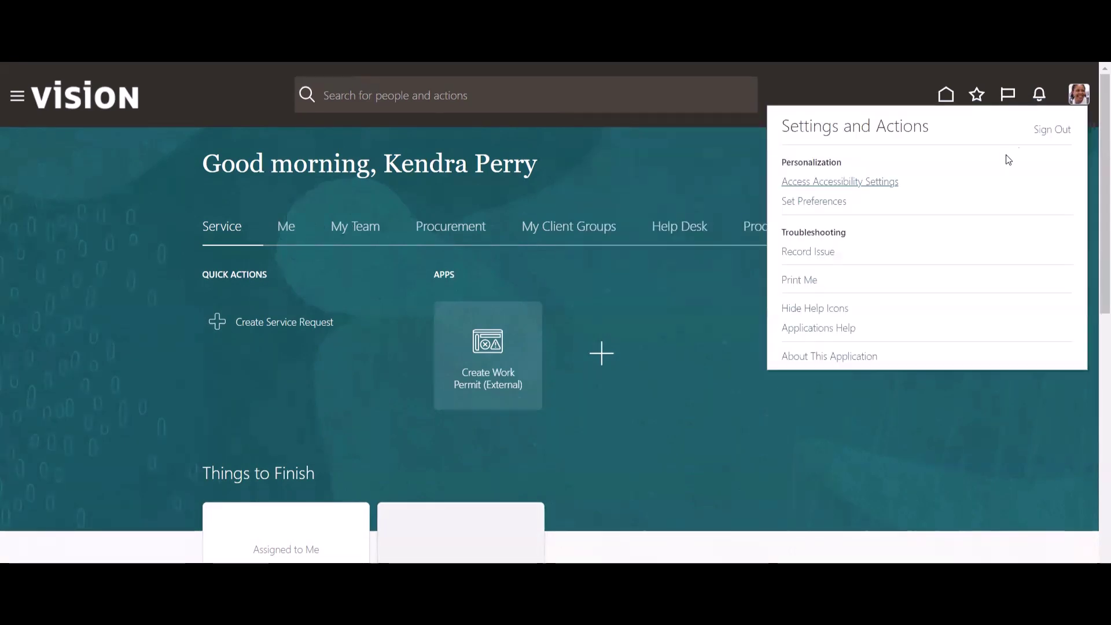
- Sign out and sign back in with the requester's user ID and password, then go to Procurement
click(1042, 133)
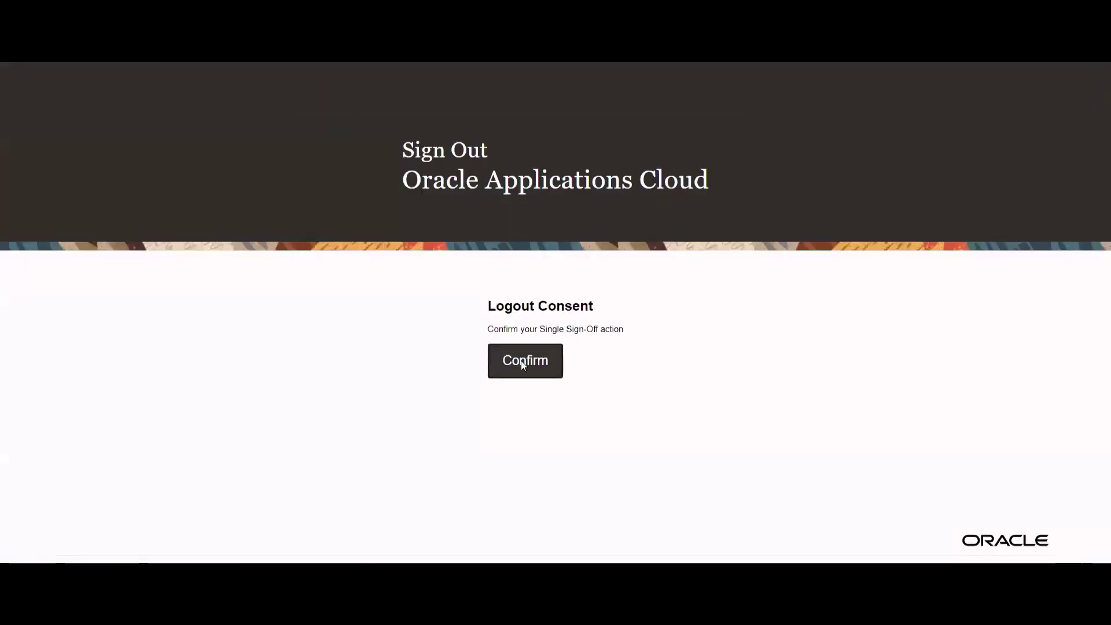
click(528, 362)
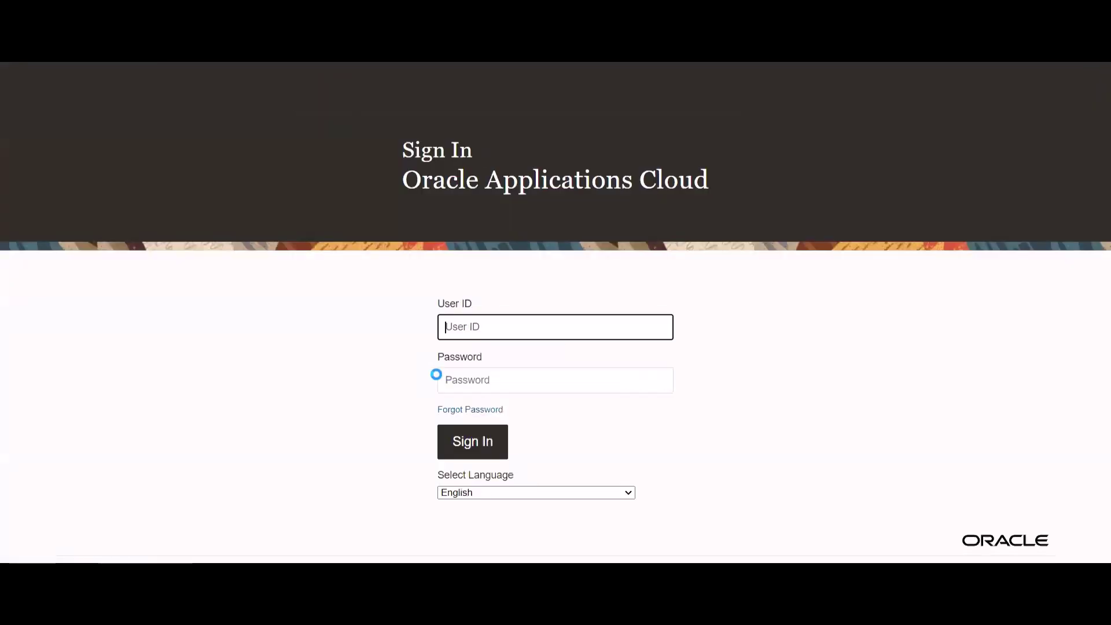
click(472, 323)
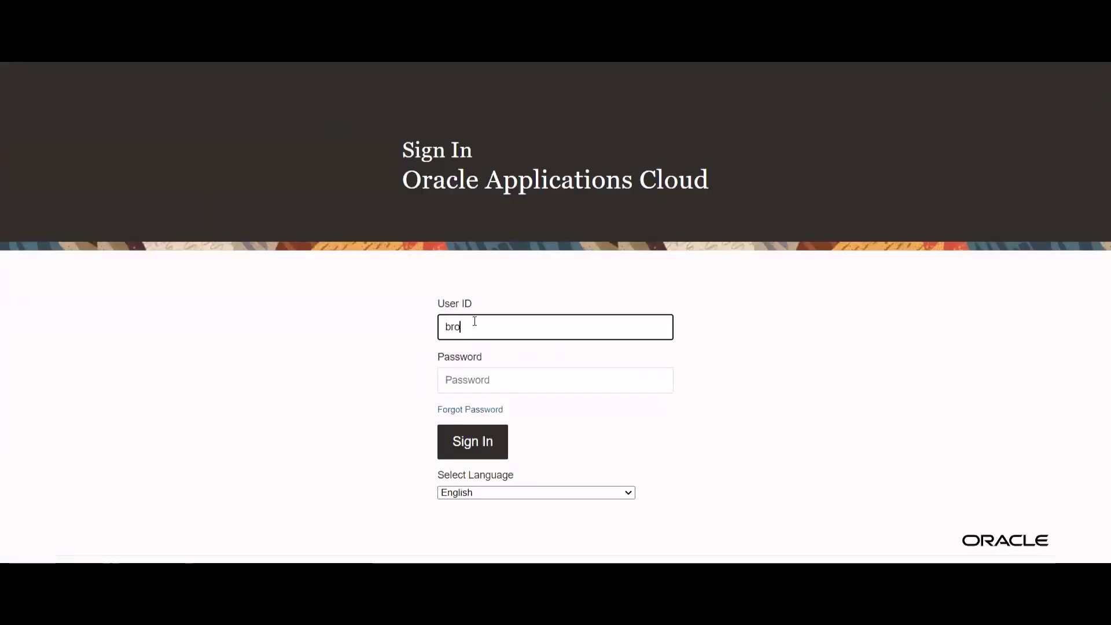
key(Tab)
text(********)
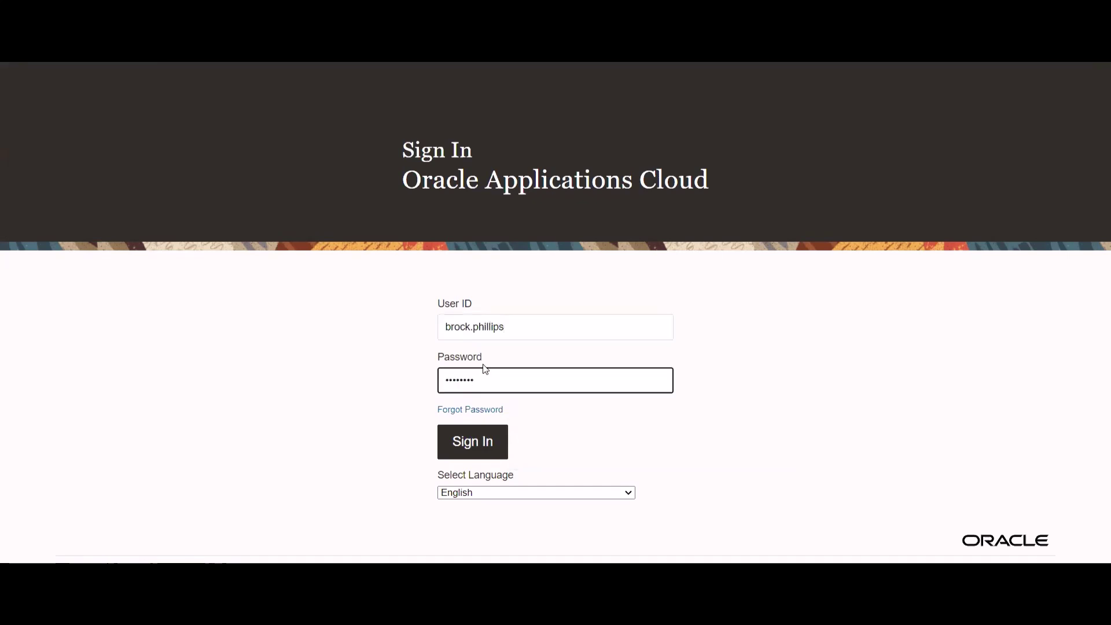
click(474, 443)
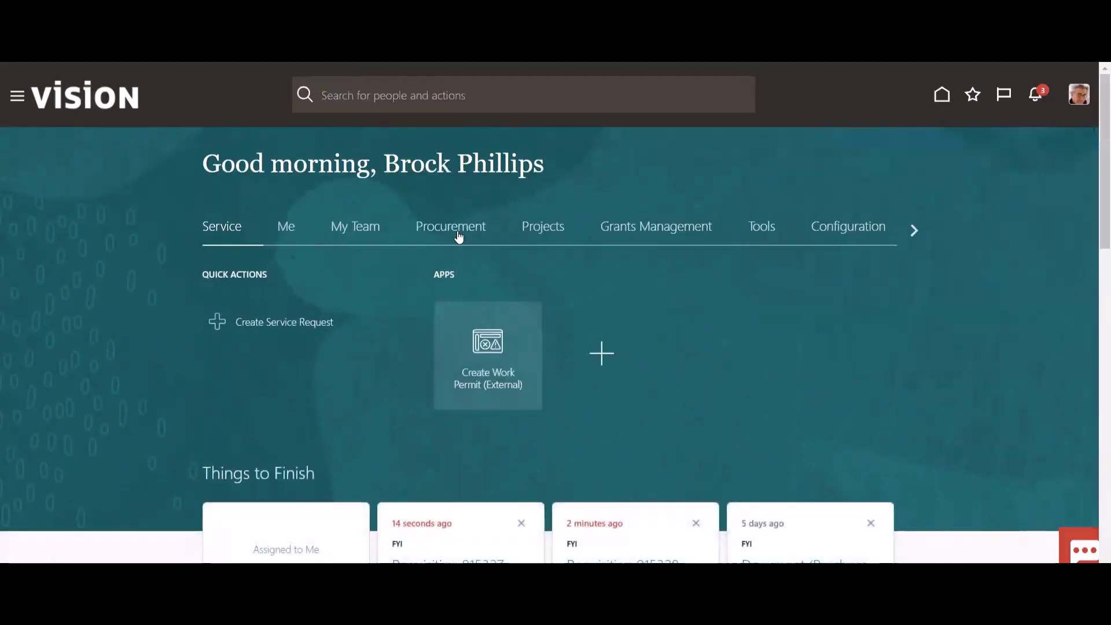
click(459, 238)
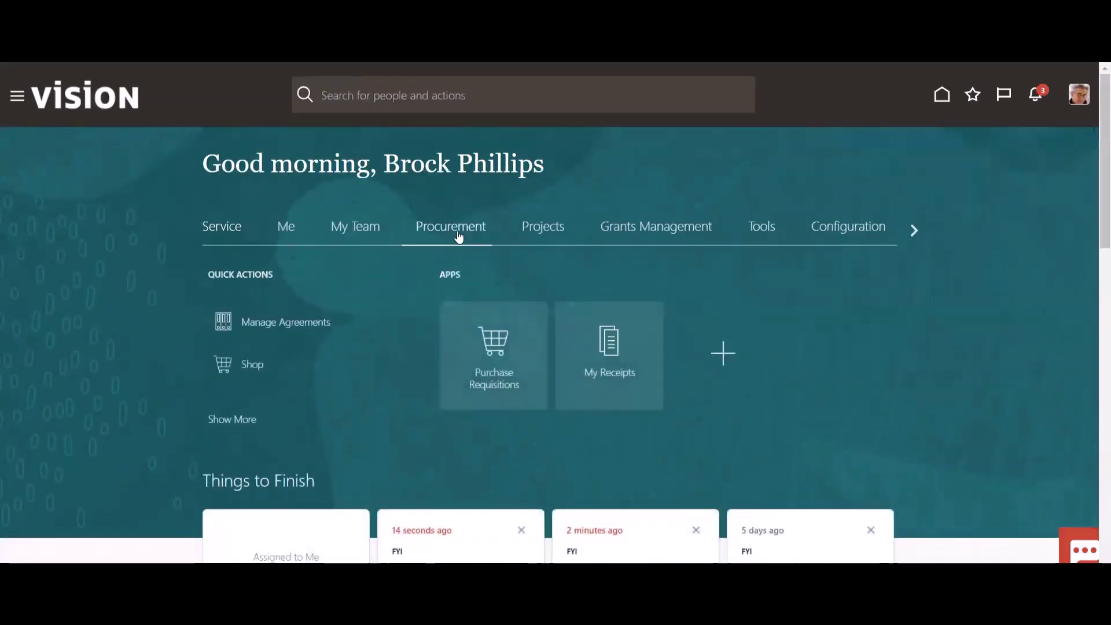
- Open Manage Requisitions from Purchase Requisitions, check requisitions 915327 and 915328, and rerun the search
click(518, 363)
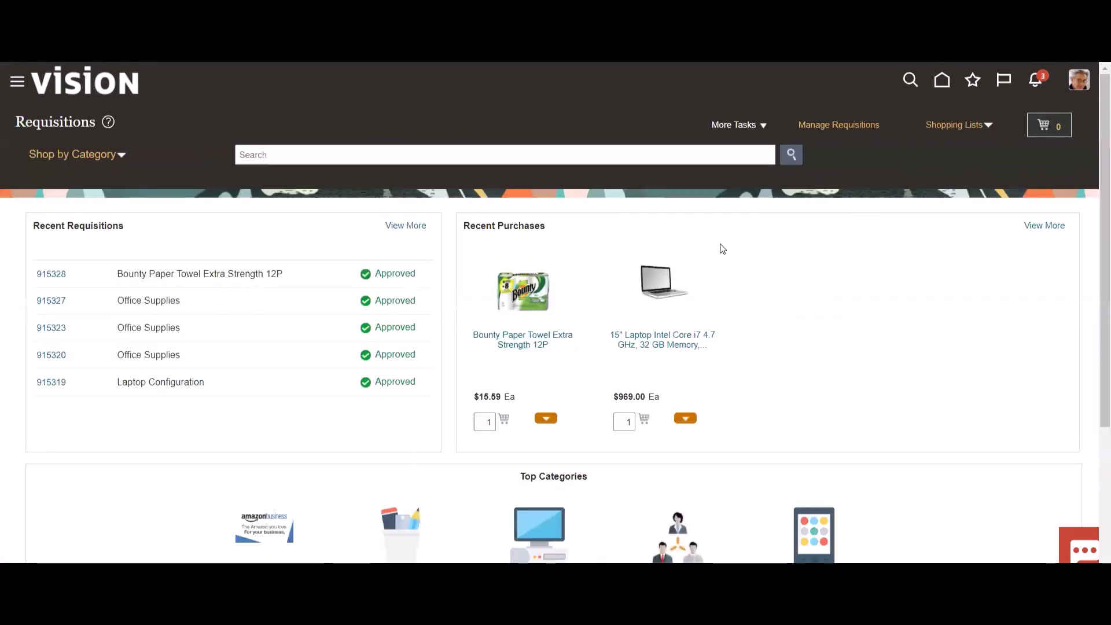
click(825, 126)
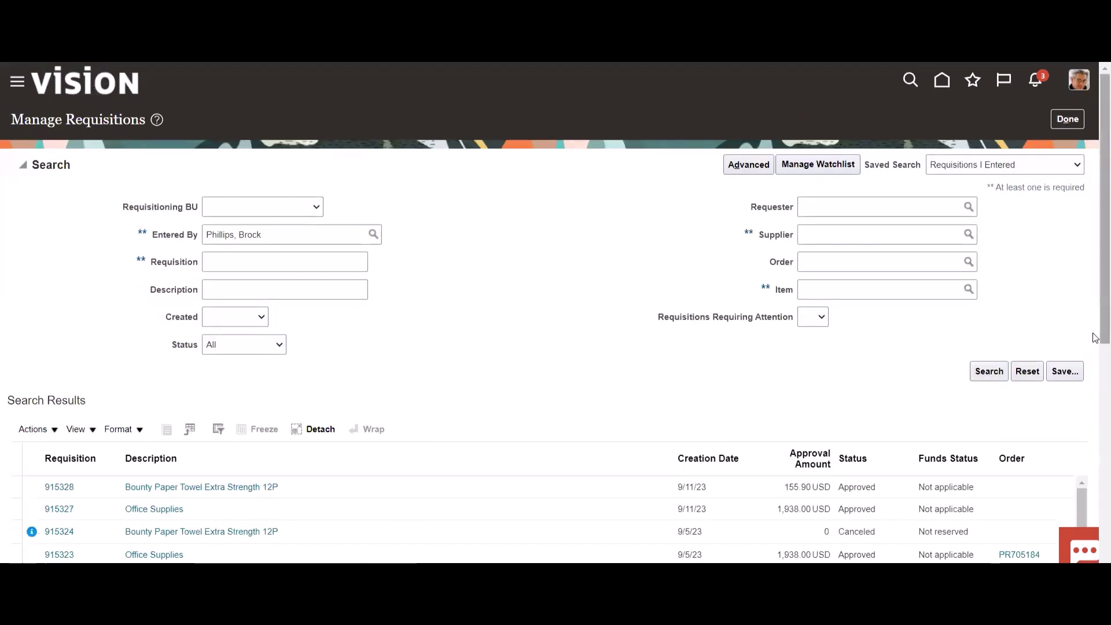
scroll(1094, 338, down, 3)
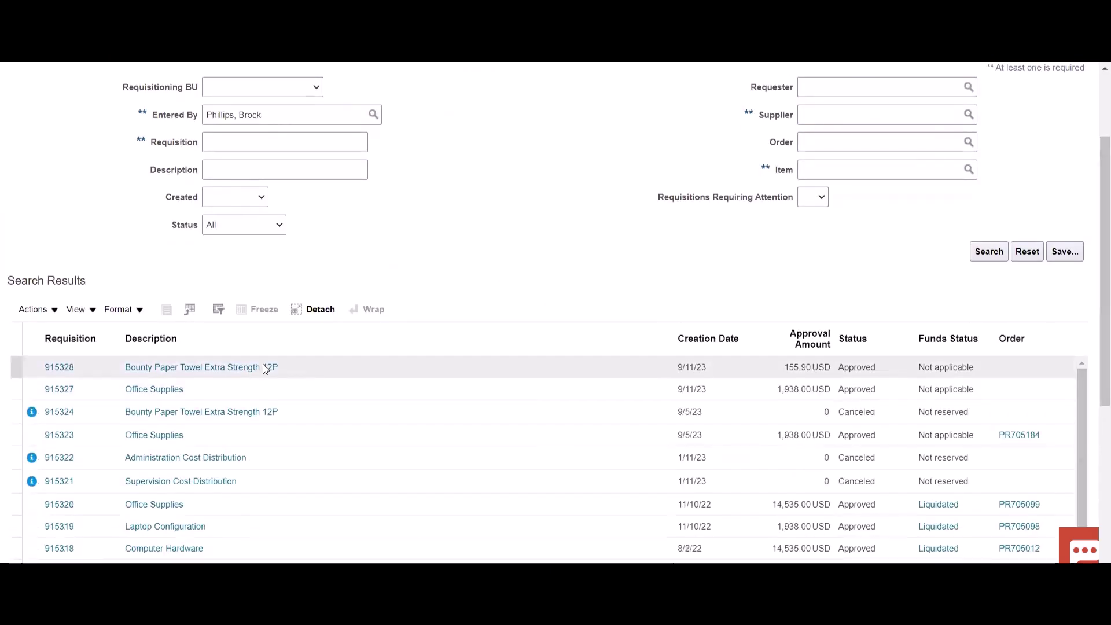
click(275, 392)
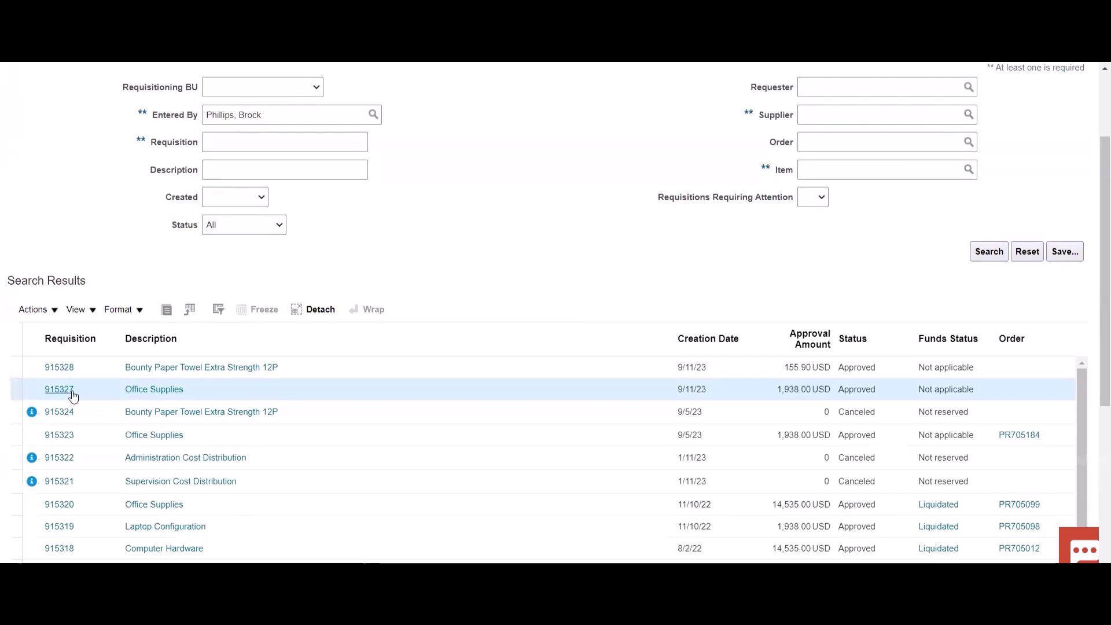
click(338, 367)
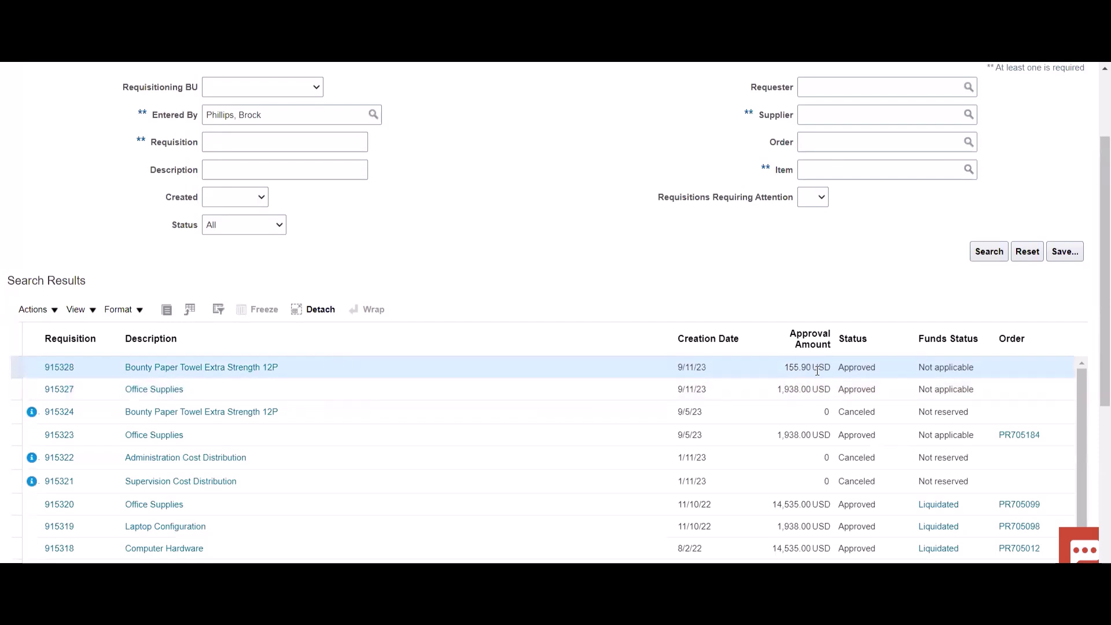
click(331, 389)
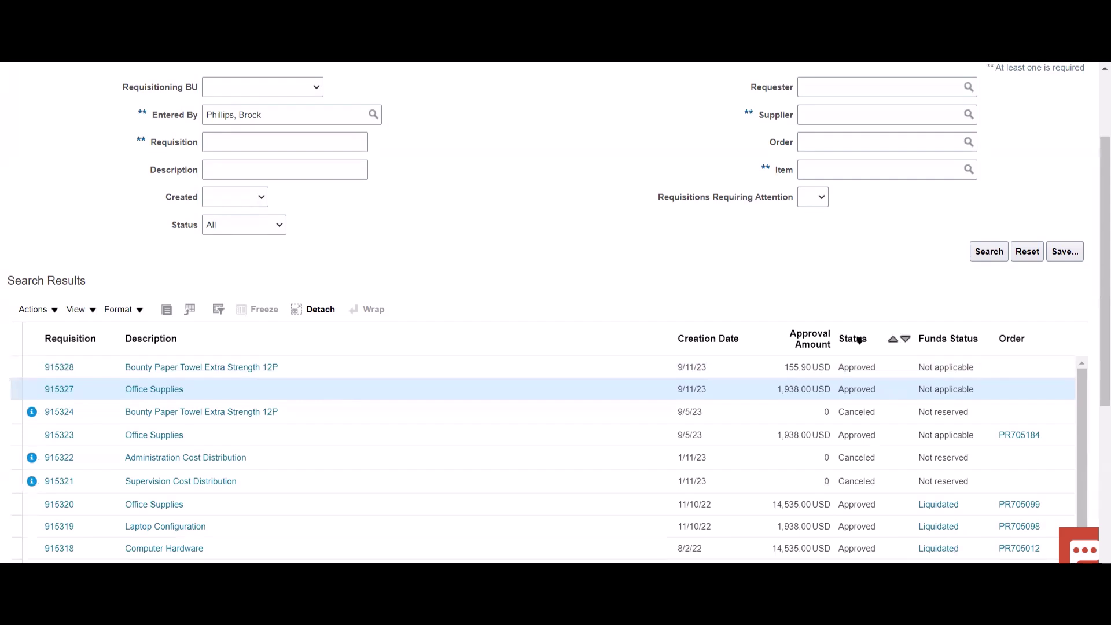
click(987, 252)
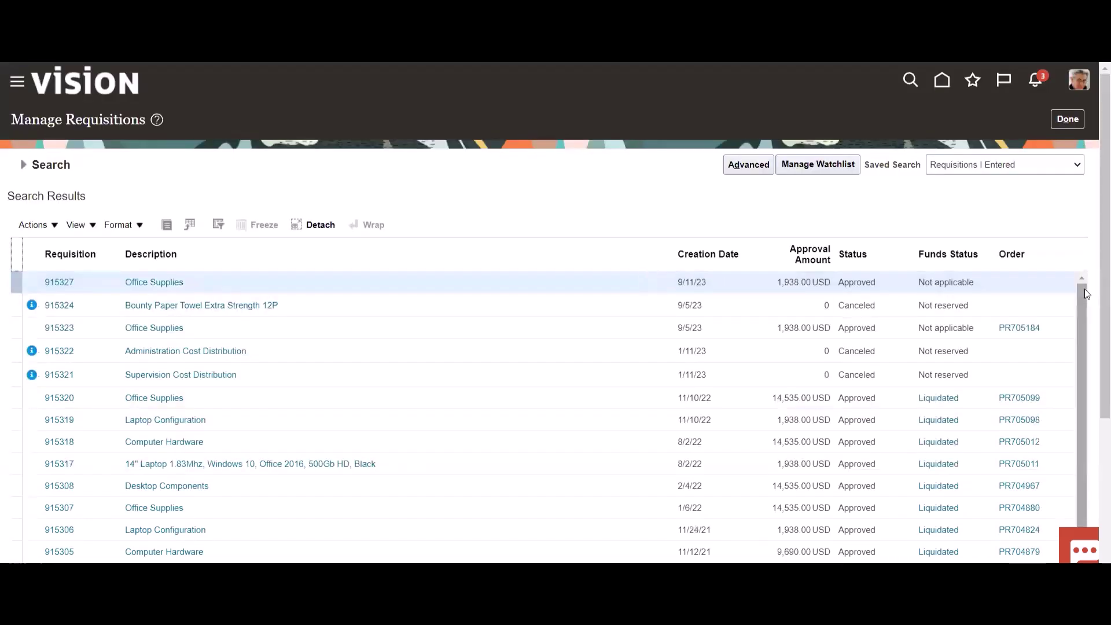
- Reload the requisition results and check that 915327 now shows purchase order PR705185
click(438, 305)
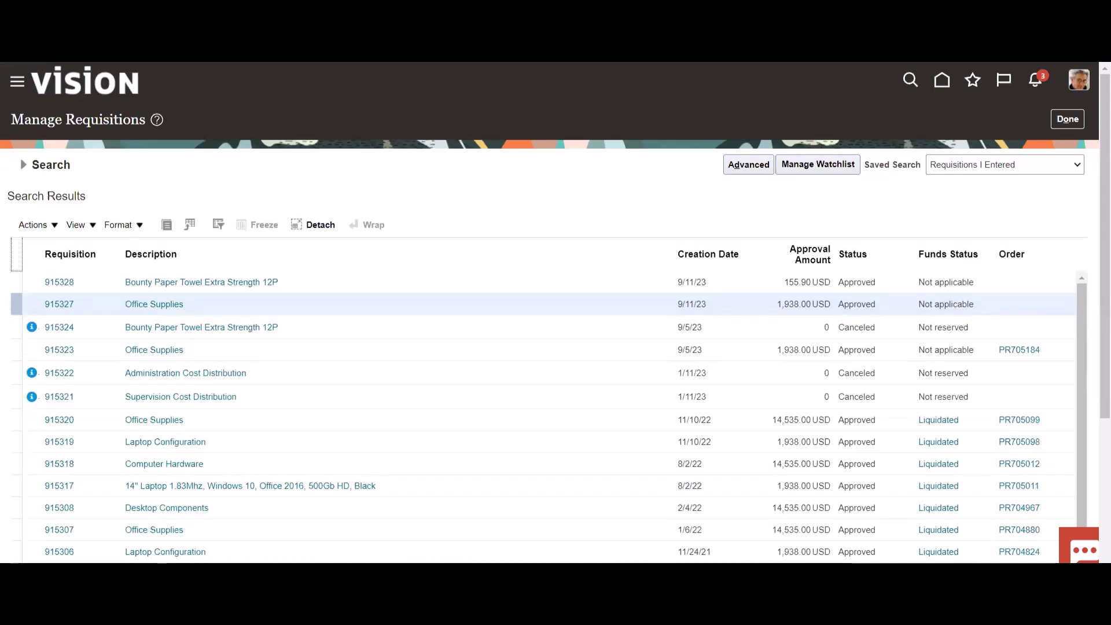
scroll(290, 318, down, 1)
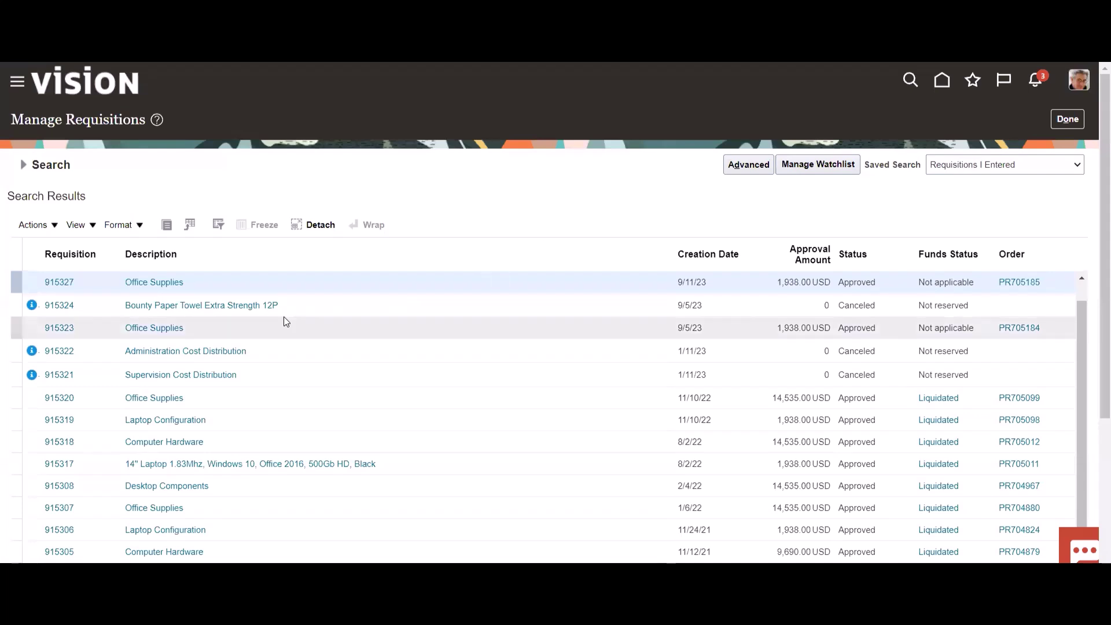
click(1081, 289)
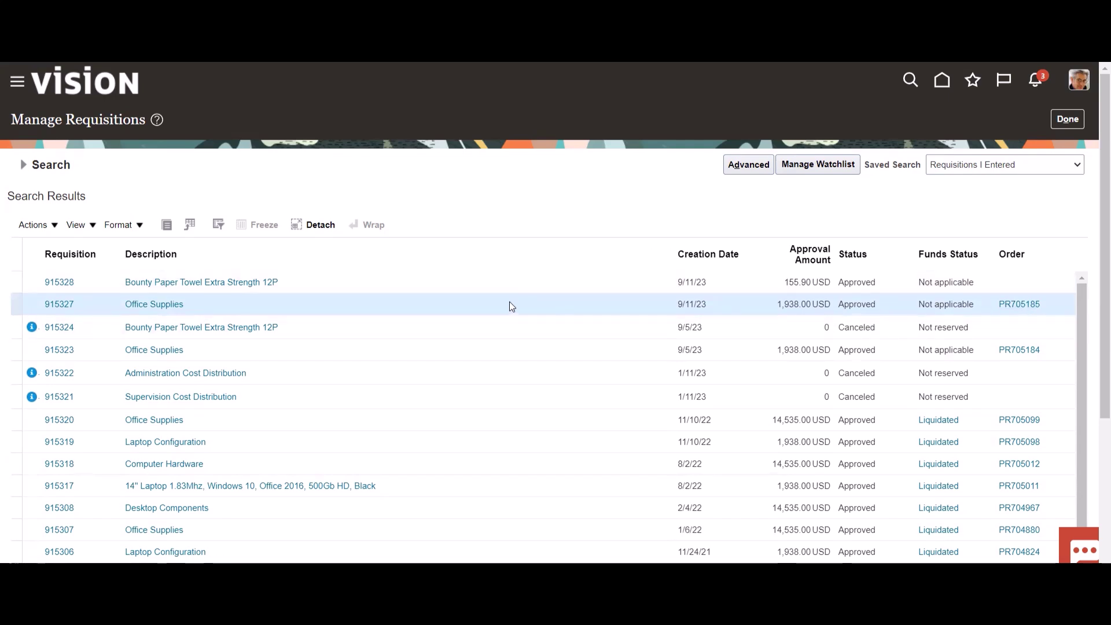
click(515, 283)
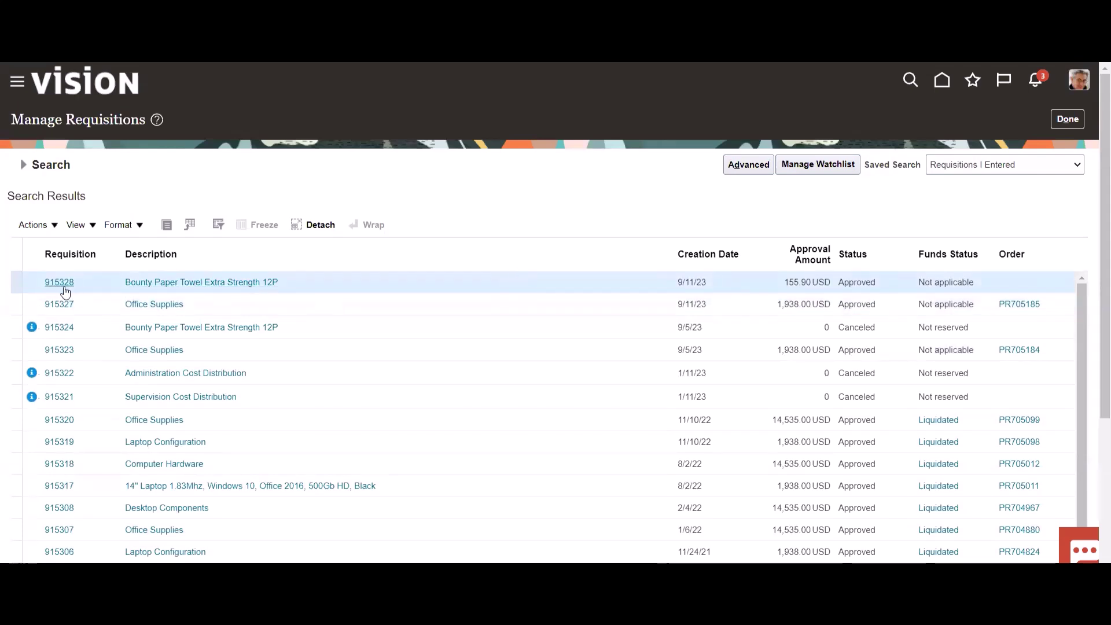
click(98, 302)
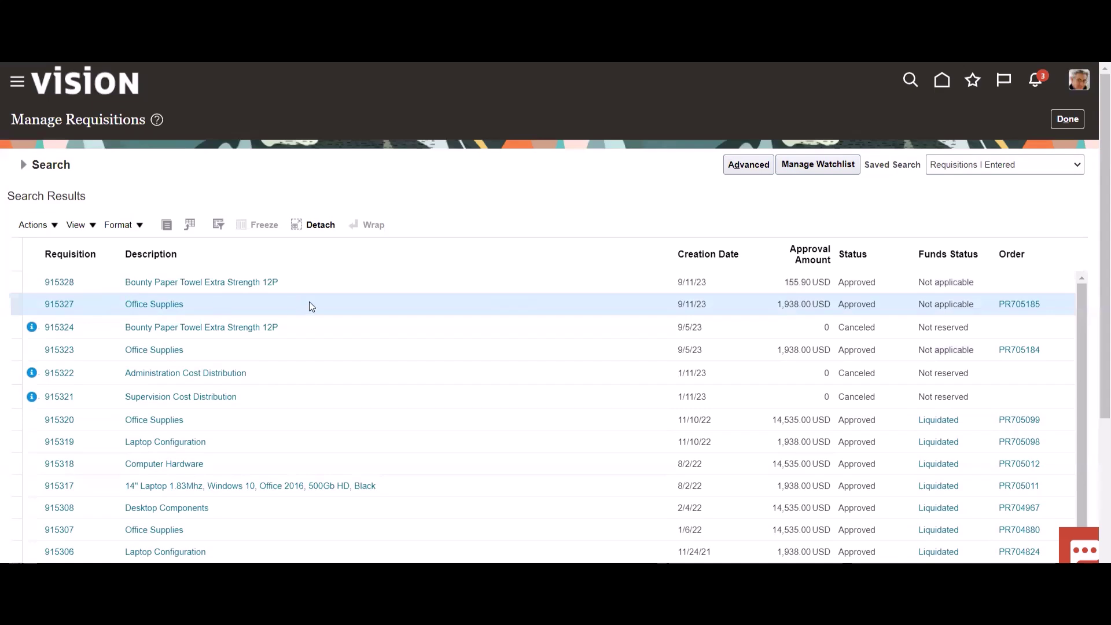